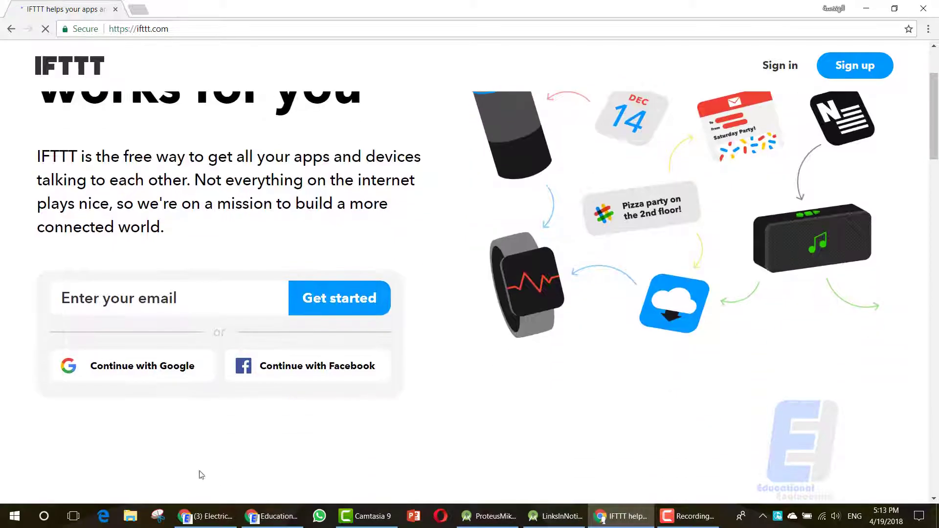
# Step: Sign in to IFTTT with Google, choosing the first linked account
pyautogui.click(157, 369)
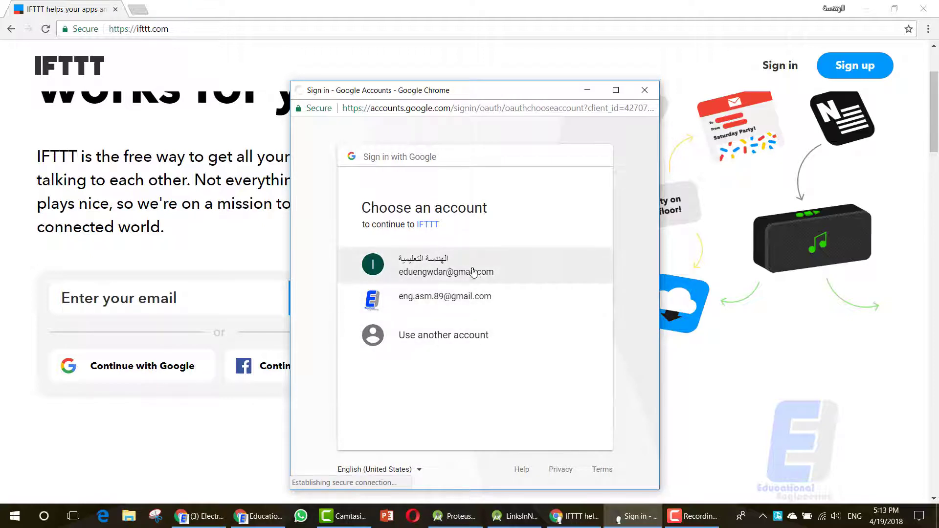
pyautogui.click(409, 269)
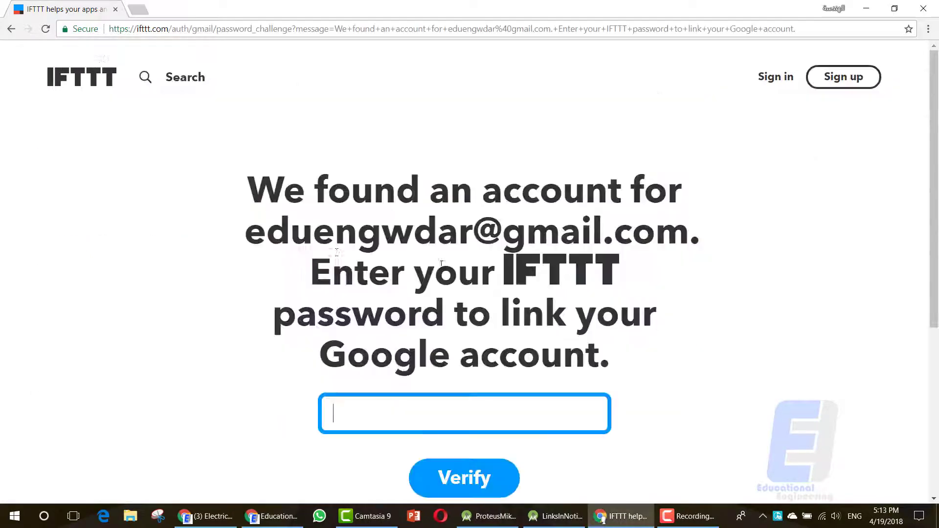
pyautogui.click(328, 195)
# Step: Accept the saved password suggestion to verify the Google account
pyautogui.moveTo(251, 230); pyautogui.dragTo(690, 237)
pyautogui.click(631, 246)
pyautogui.moveTo(266, 231); pyautogui.dragTo(496, 234)
pyautogui.click(496, 234)
pyautogui.click(472, 422)
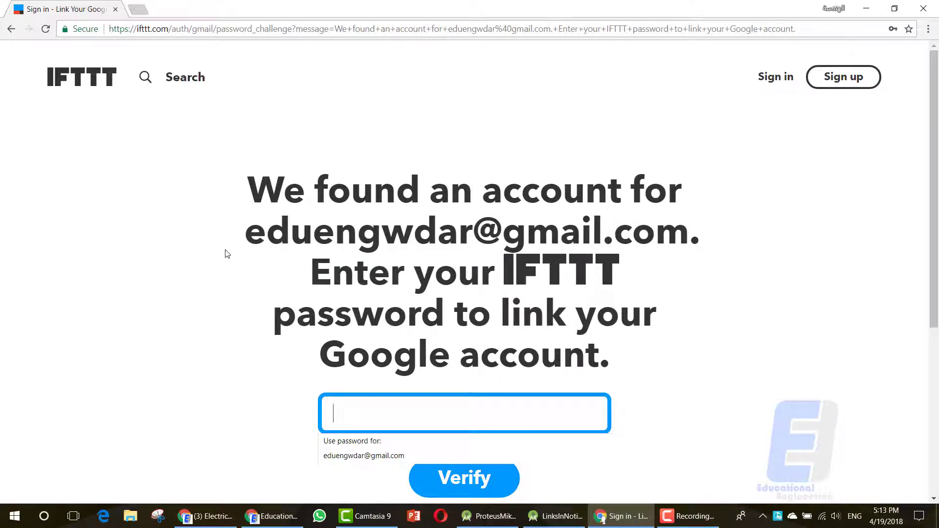
pyautogui.press('Down')
pyautogui.press('Return')
pyautogui.press('Return')
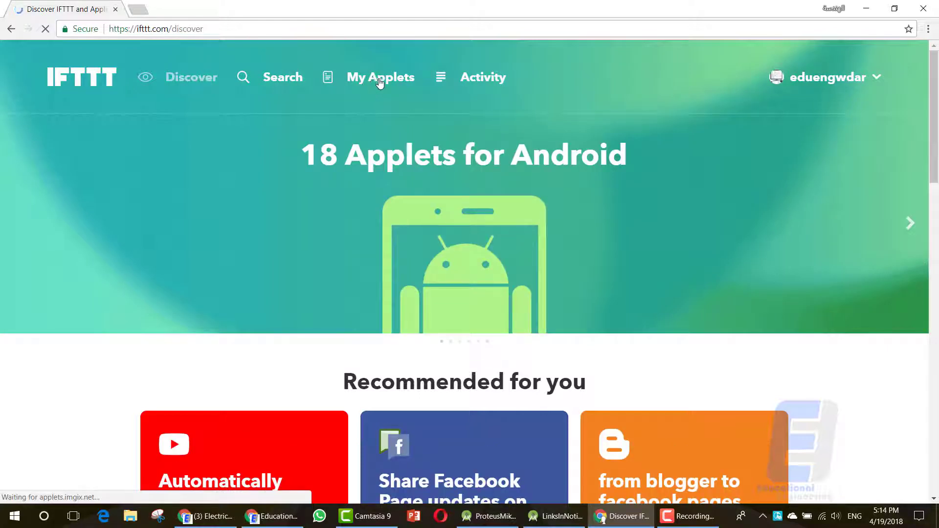
# Step: Filter all services for 'sms' and pick the SMS service
pyautogui.click(379, 84)
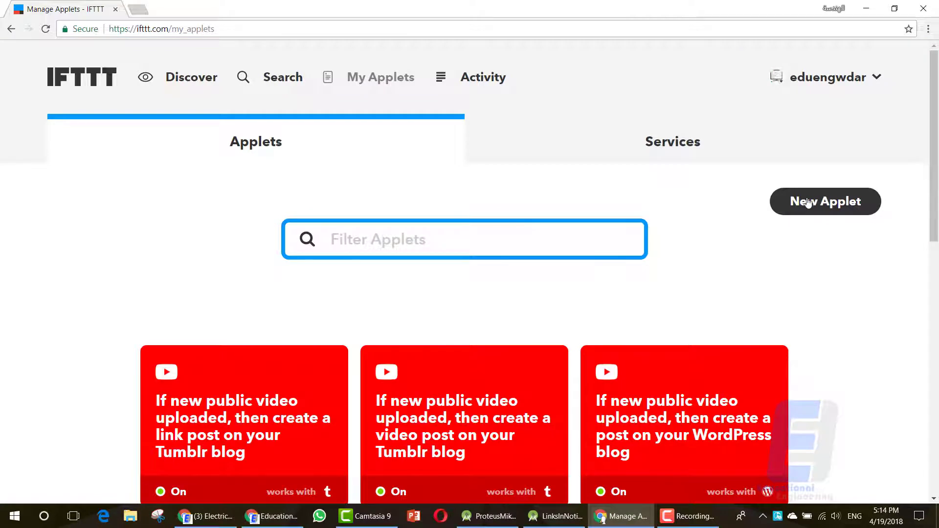
pyautogui.click(659, 149)
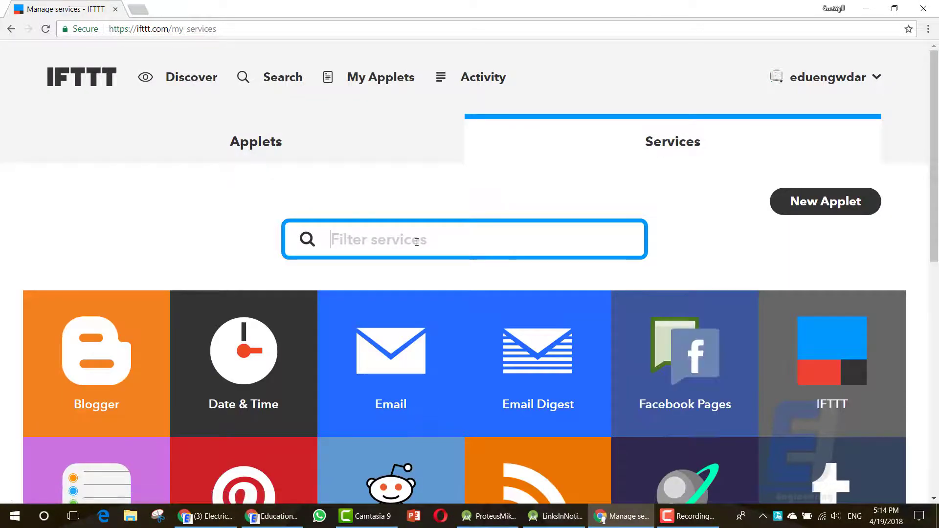
pyautogui.write('sms')
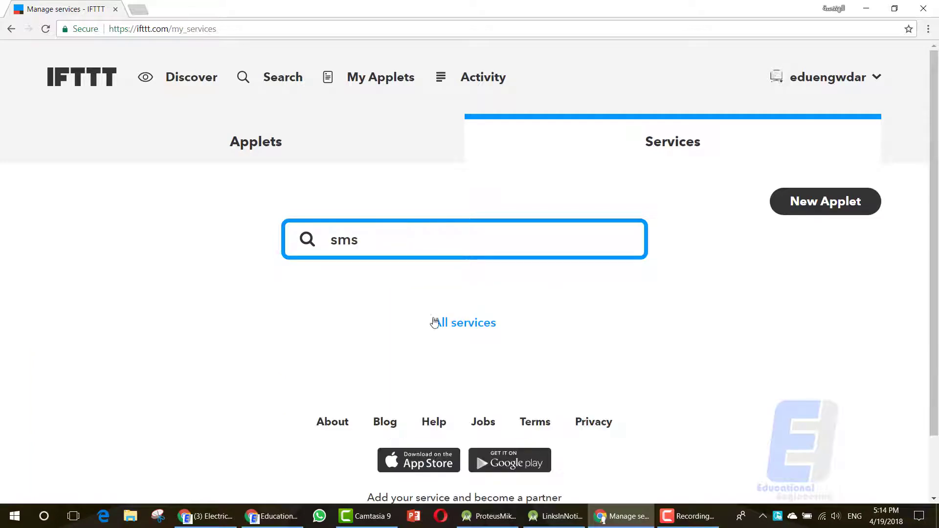
pyautogui.click(442, 326)
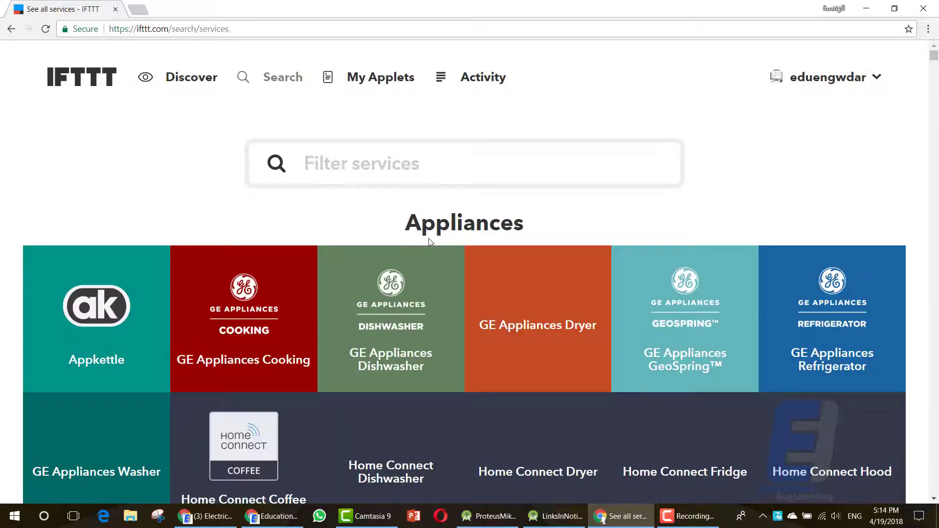
pyautogui.click(411, 163)
pyautogui.write('s')
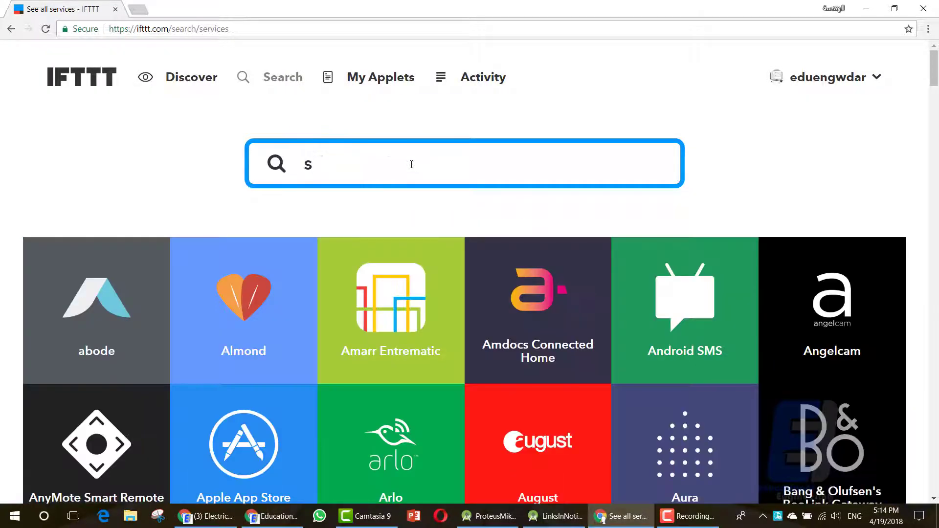
pyautogui.write('ms')
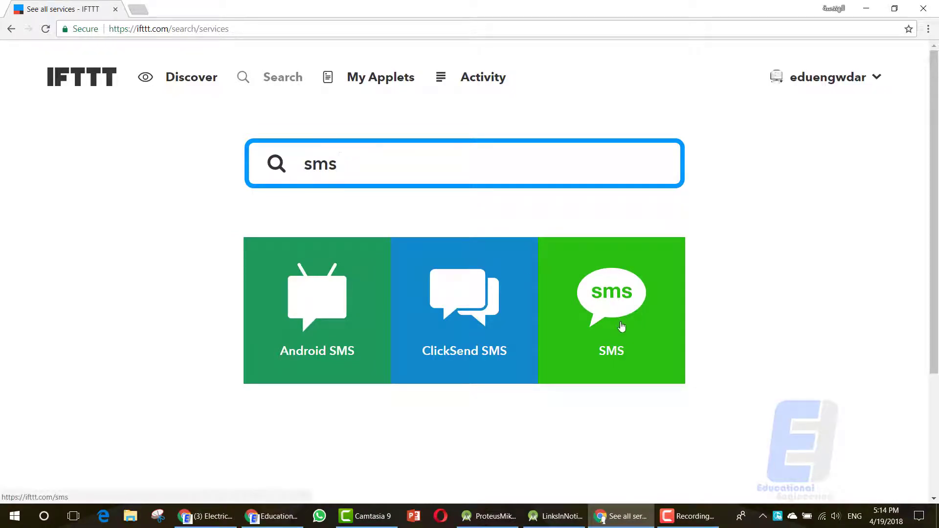
pyautogui.click(627, 311)
# Step: Open the SMS service and start connecting it, reviewing the phone-number instructions
pyautogui.click(627, 311)
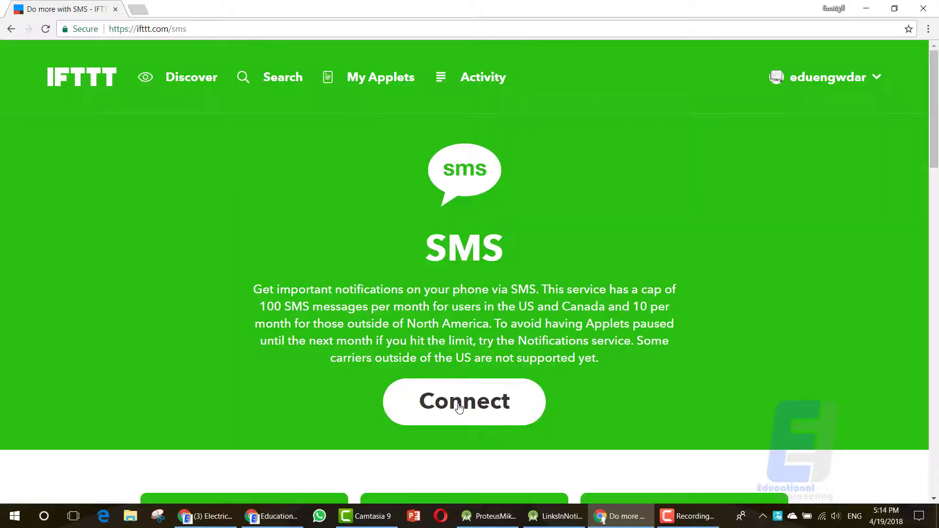
pyautogui.click(459, 406)
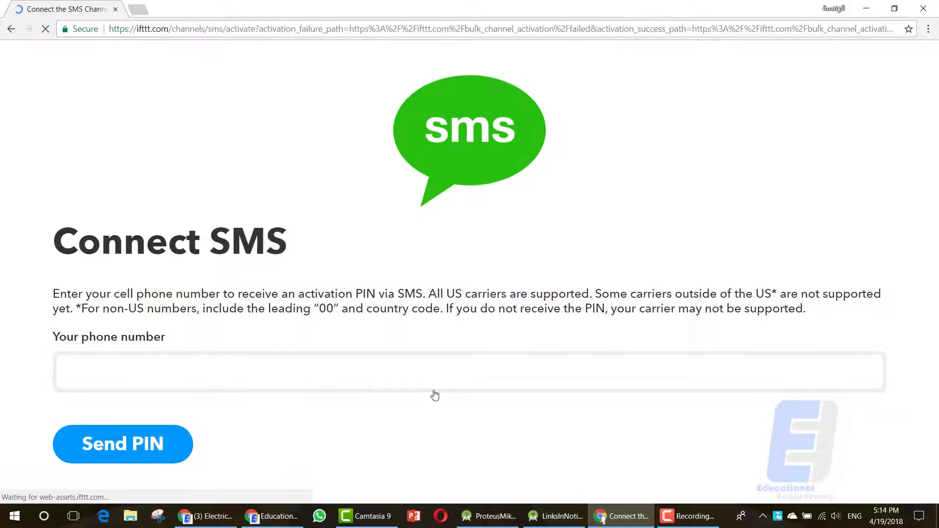
pyautogui.click(117, 362)
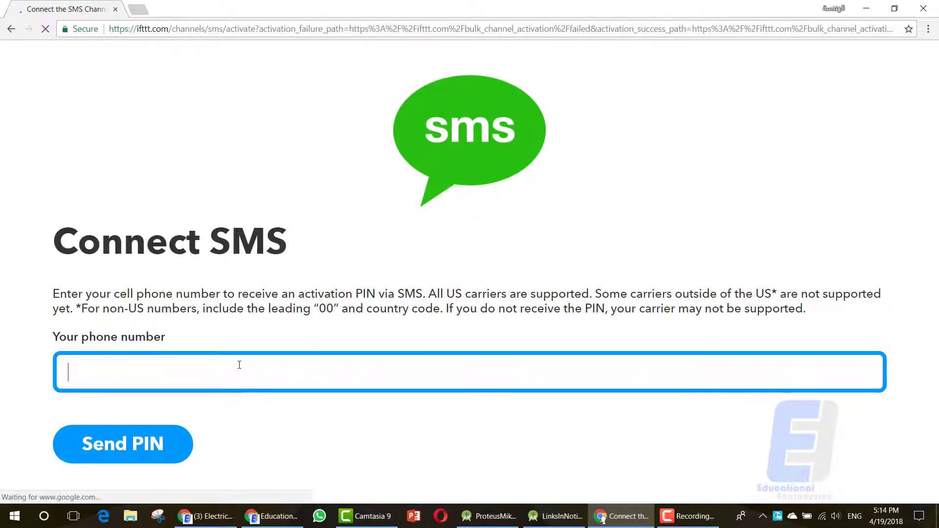
pyautogui.moveTo(97, 293); pyautogui.dragTo(185, 294)
pyautogui.click(206, 300)
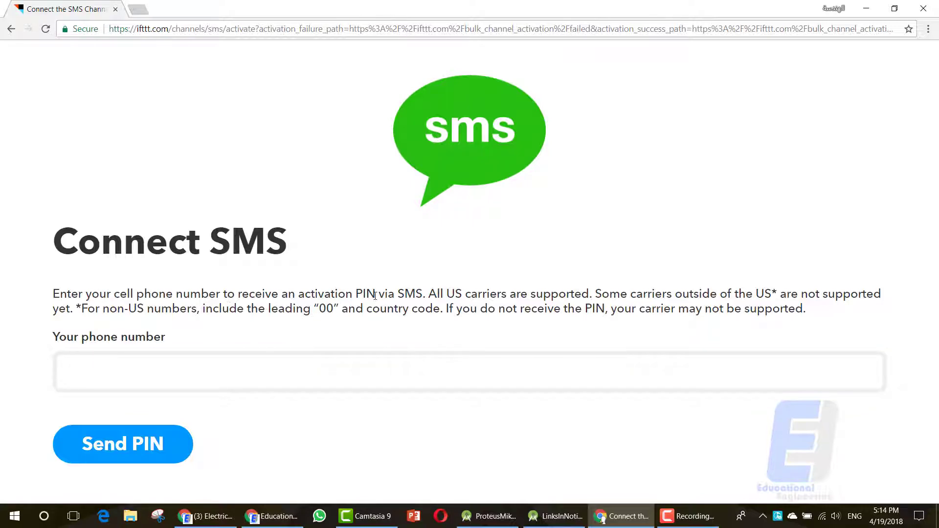
pyautogui.moveTo(377, 295); pyautogui.dragTo(383, 294)
pyautogui.click(438, 289)
pyautogui.moveTo(618, 294); pyautogui.dragTo(676, 293)
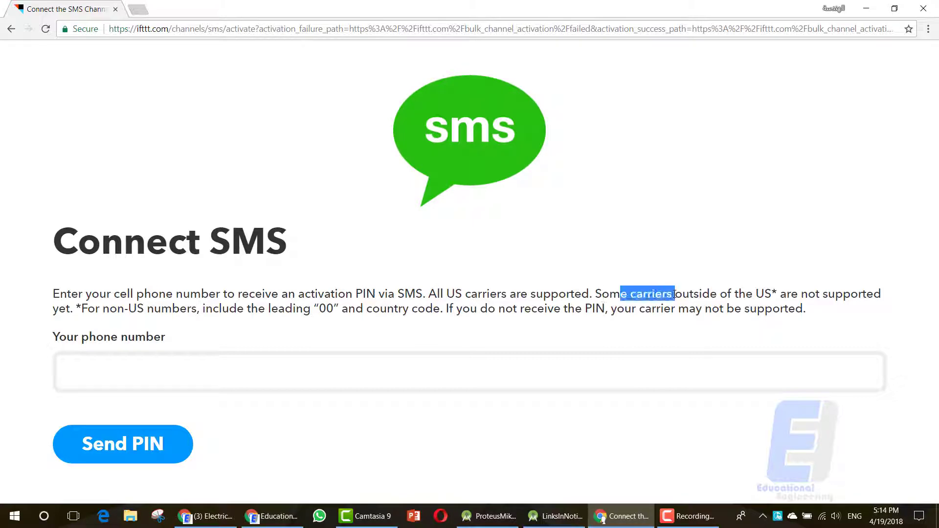
pyautogui.click(676, 293)
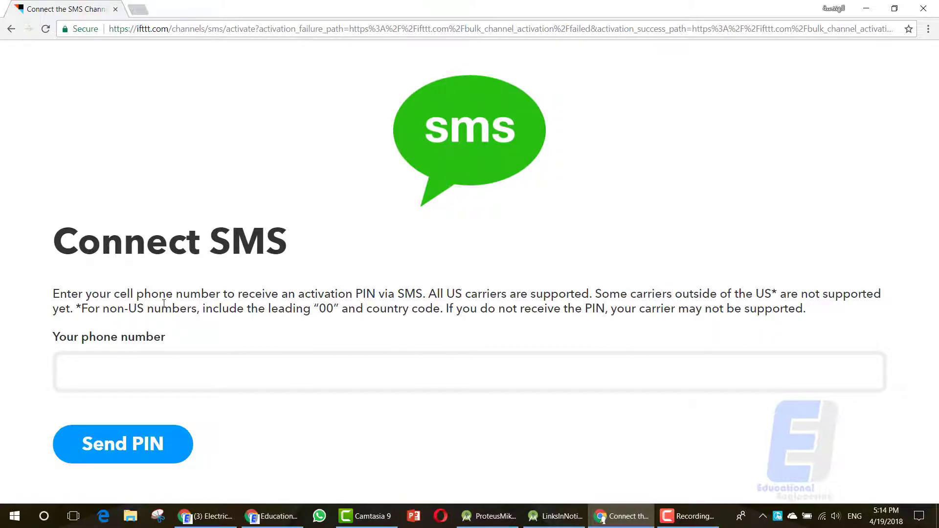
pyautogui.moveTo(88, 307); pyautogui.dragTo(332, 307)
pyautogui.click(194, 307)
pyautogui.click(293, 308)
# Step: Enter the cell phone number with its 00 country prefix and request the PIN
pyautogui.click(343, 384)
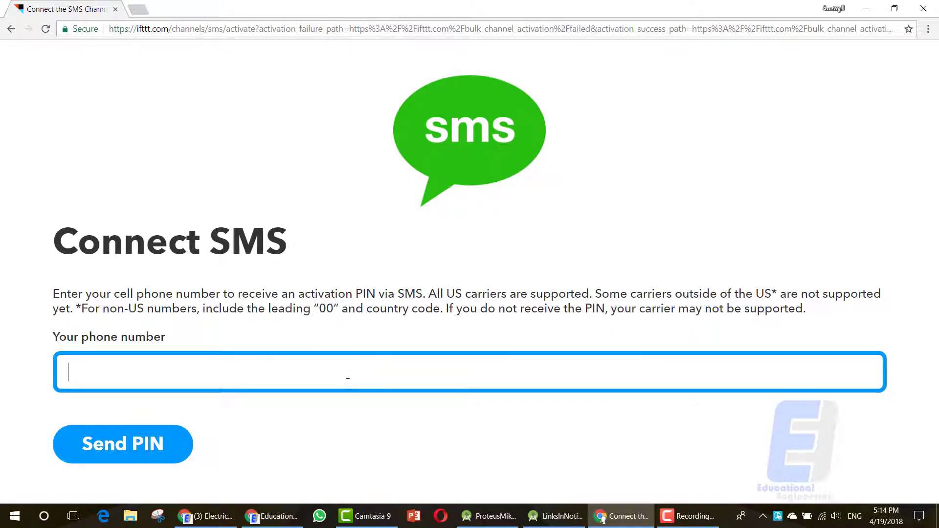
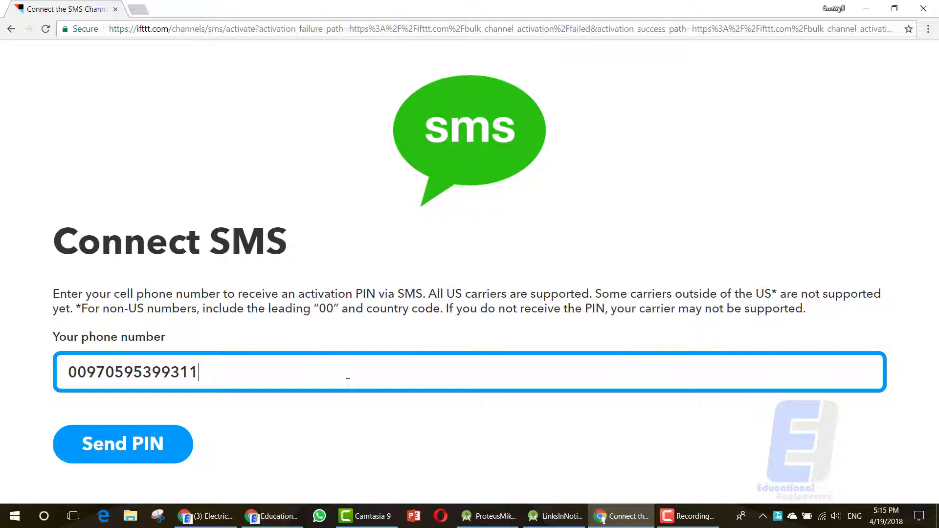
pyautogui.click(123, 448)
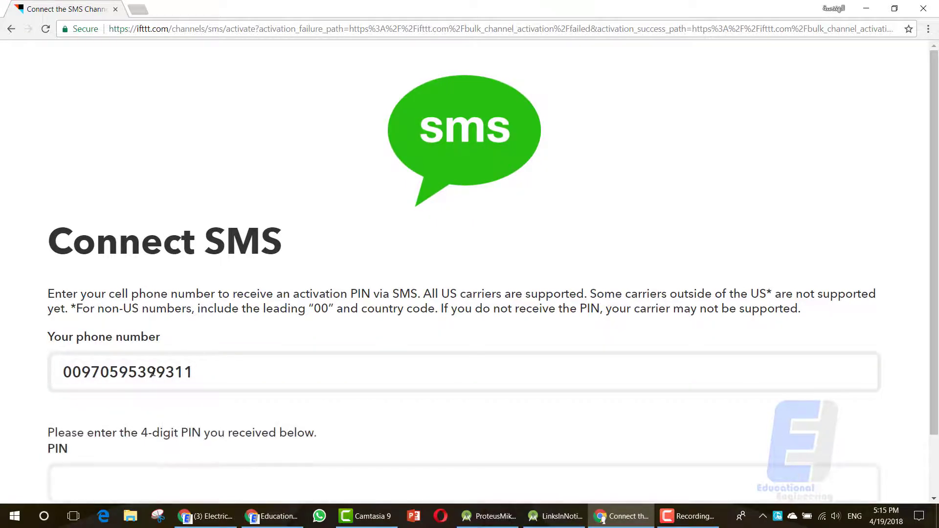
pyautogui.scroll(-1, 154, 384)
# Step: Enter the received 4-digit activation PIN and connect the SMS service
pyautogui.click(155, 416)
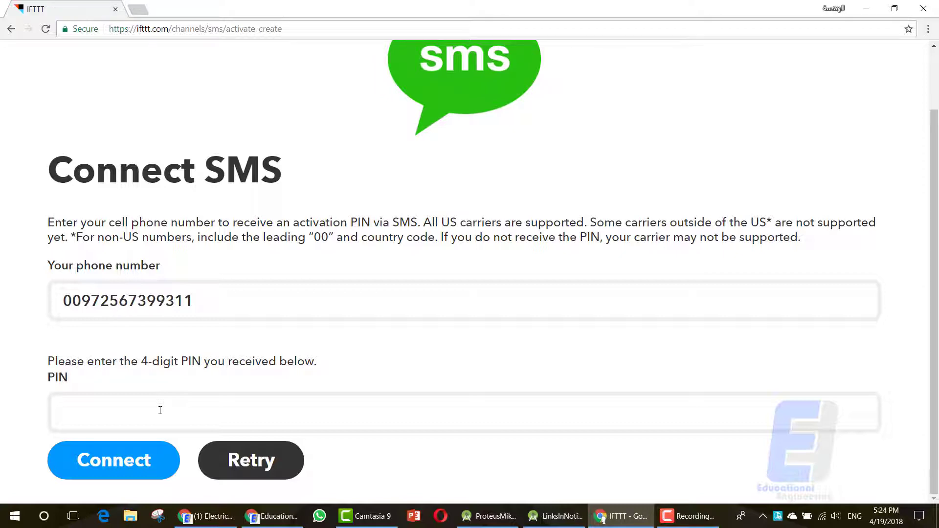
pyautogui.click(198, 414)
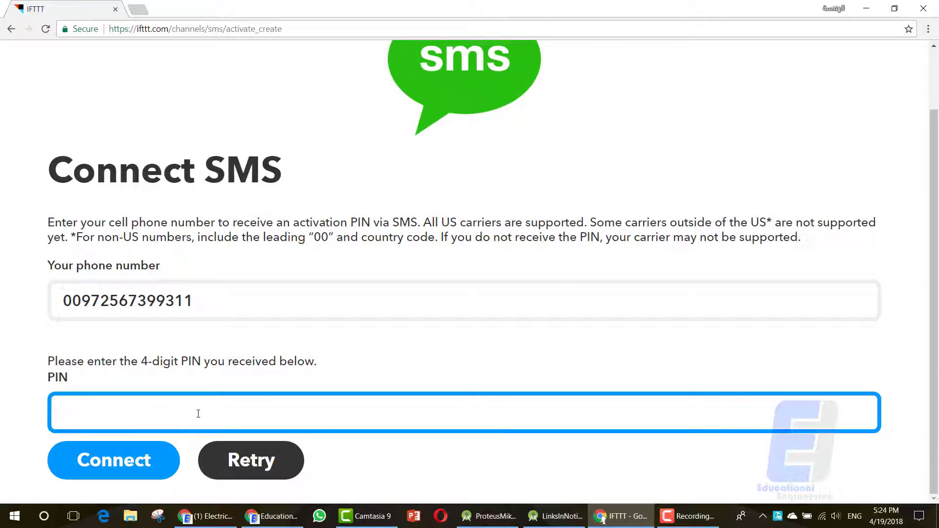
pyautogui.click(137, 460)
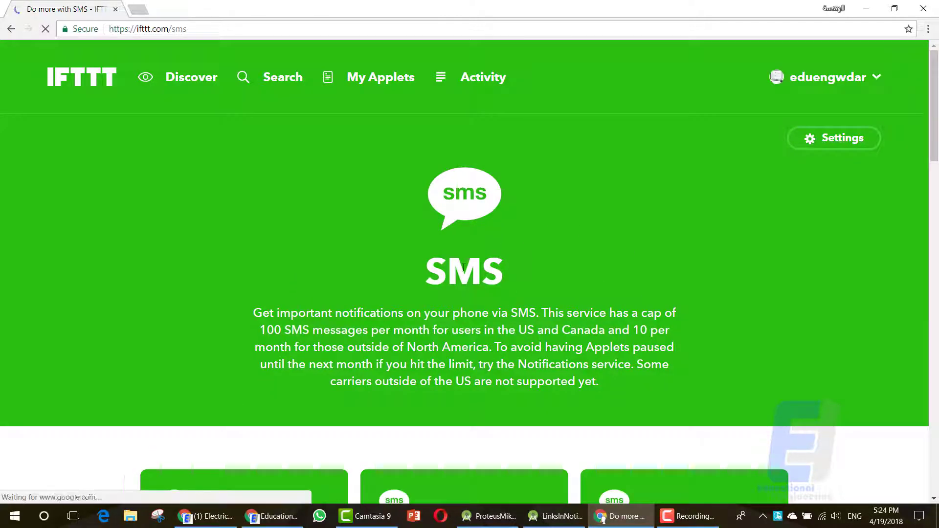
# Step: Filter all services for 'gmail' and open the Gmail service page
pyautogui.moveTo(518, 271); pyautogui.dragTo(193, 264)
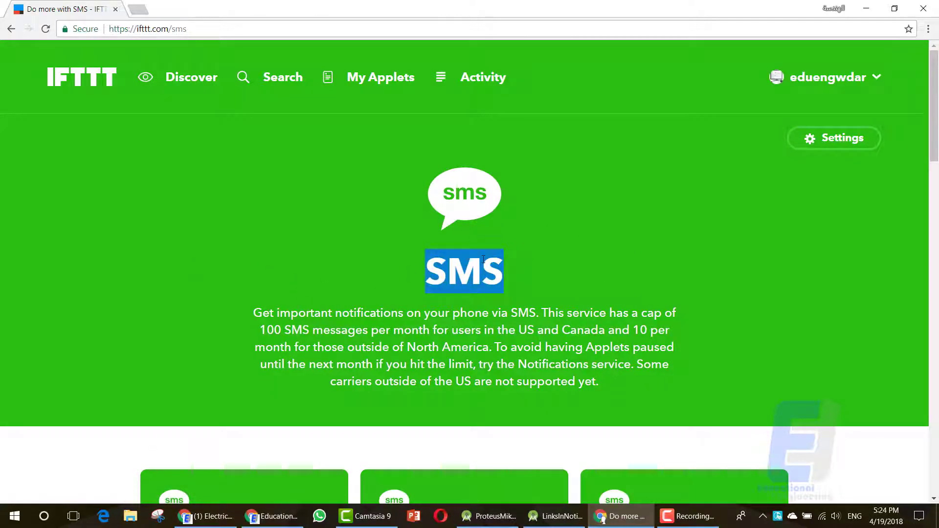
pyautogui.scroll(-3, 421, 289)
pyautogui.scroll(3, 448, 271)
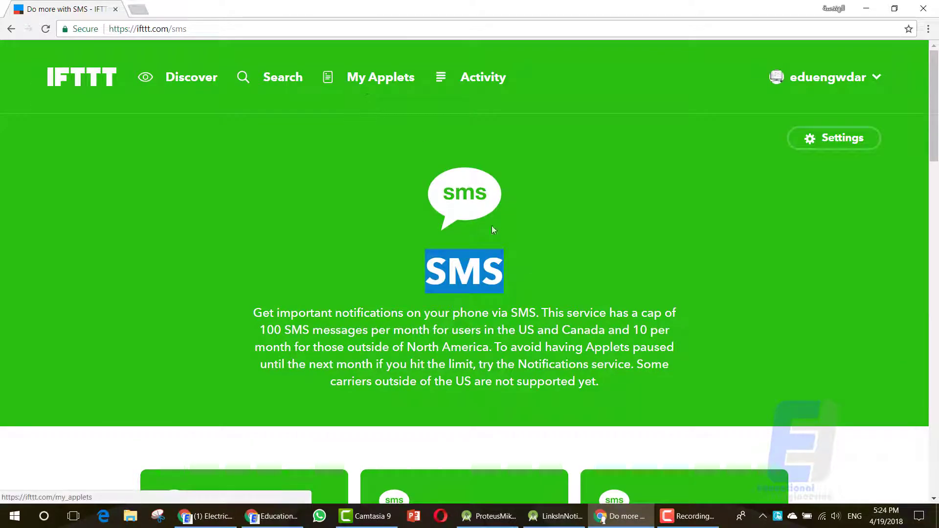
pyautogui.click(296, 242)
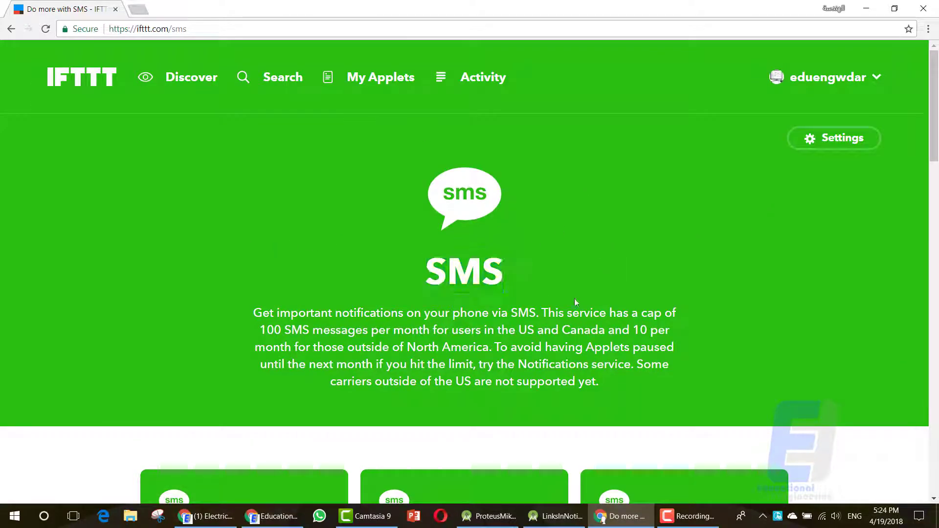
pyautogui.click(364, 82)
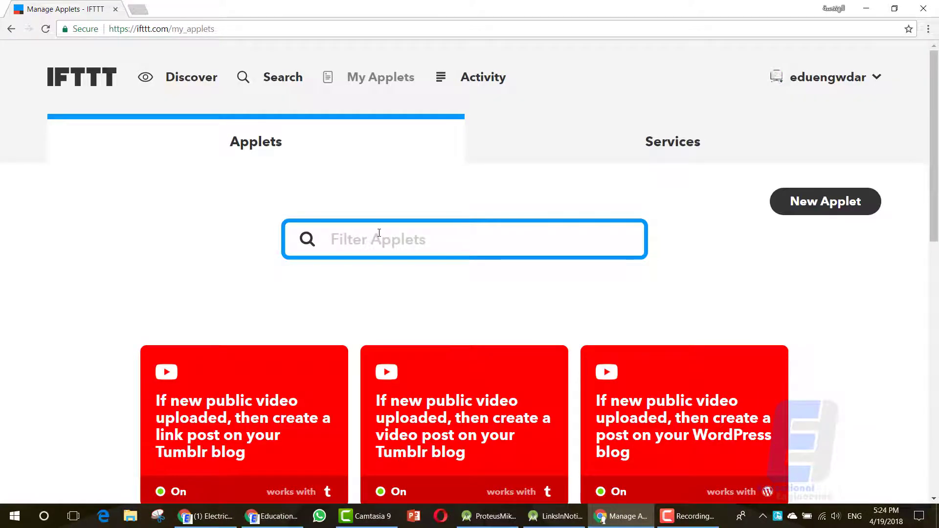
pyautogui.write('gmail')
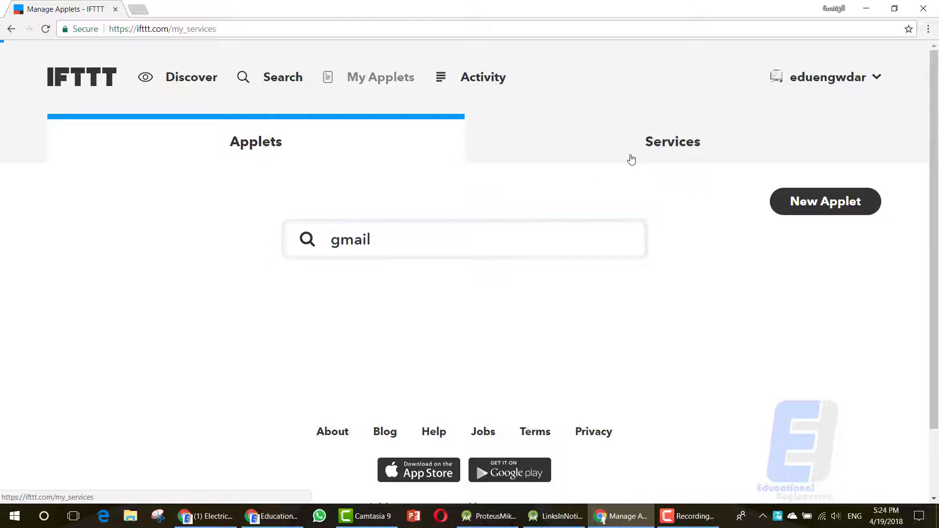
pyautogui.click(687, 155)
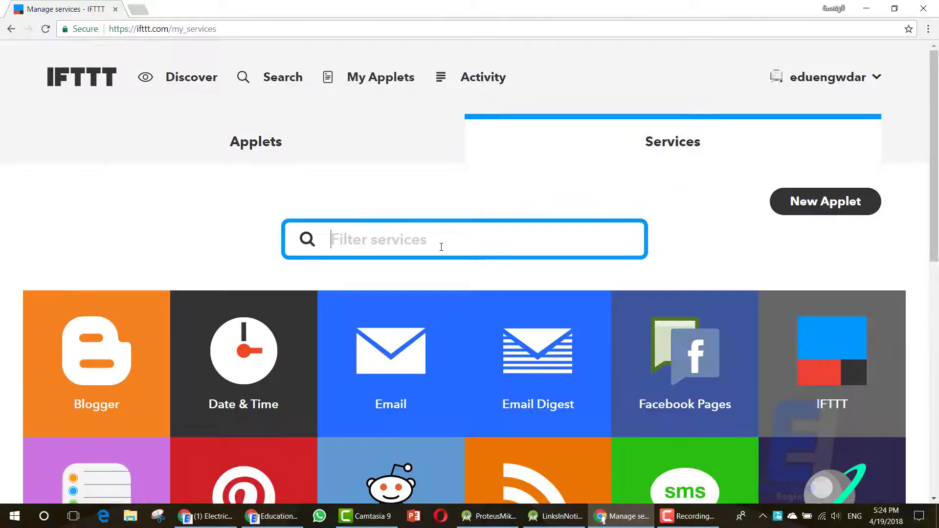
pyautogui.write('gmail')
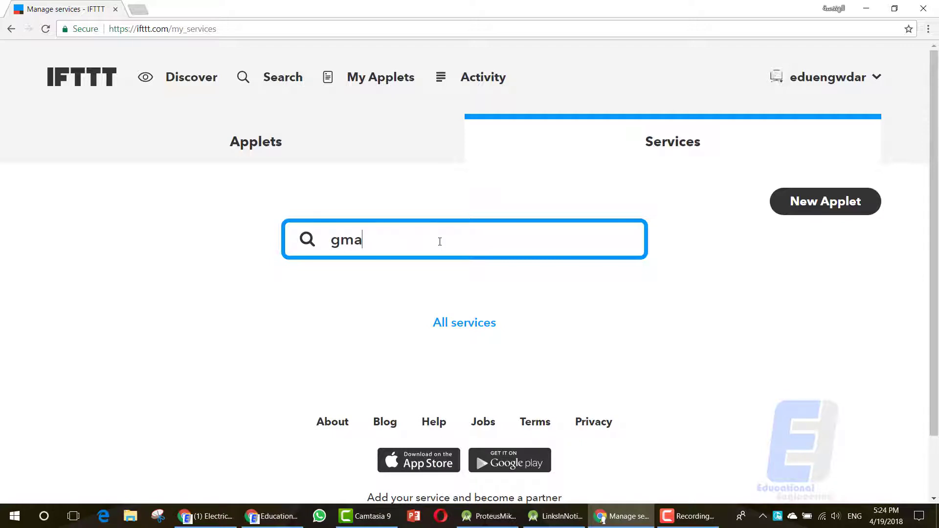
pyautogui.click(445, 324)
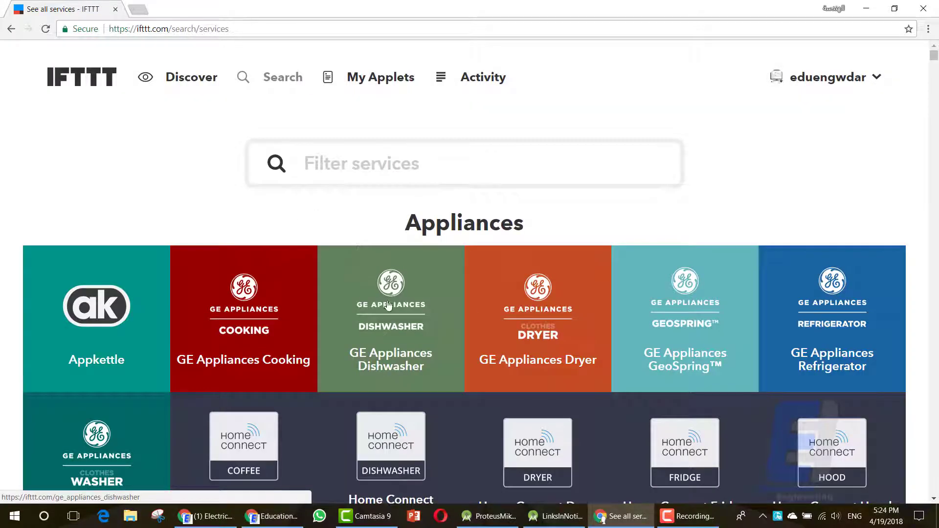
pyautogui.scroll(-3, 180, 308)
pyautogui.scroll(3, 339, 201)
pyautogui.click(356, 170)
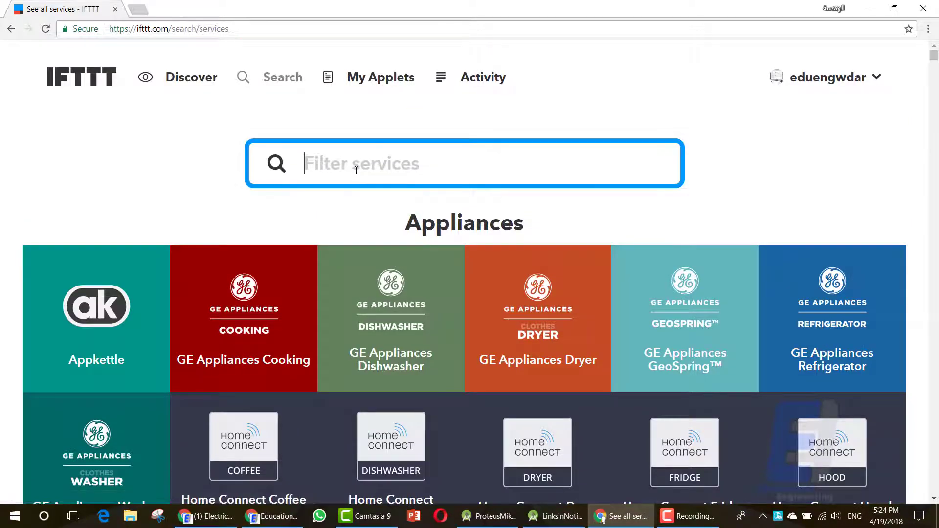
pyautogui.write('gmail')
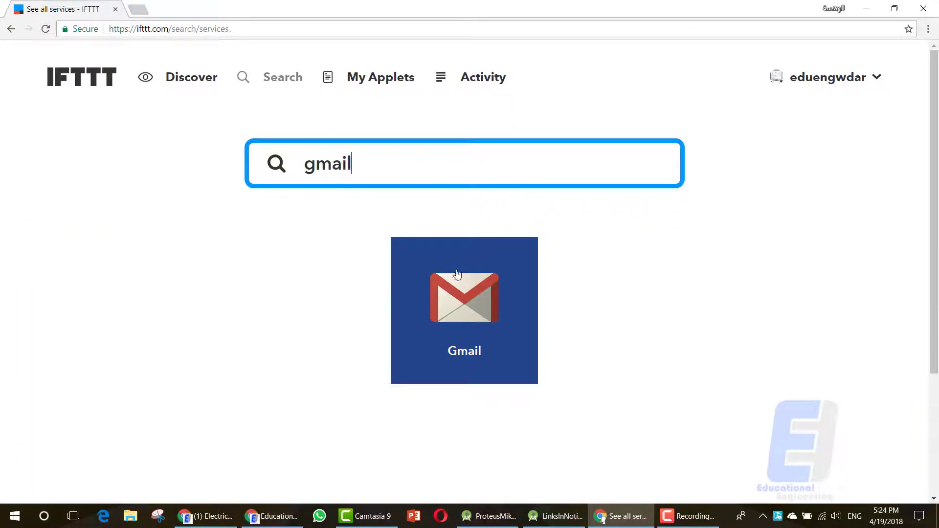
pyautogui.click(550, 312)
pyautogui.click(487, 316)
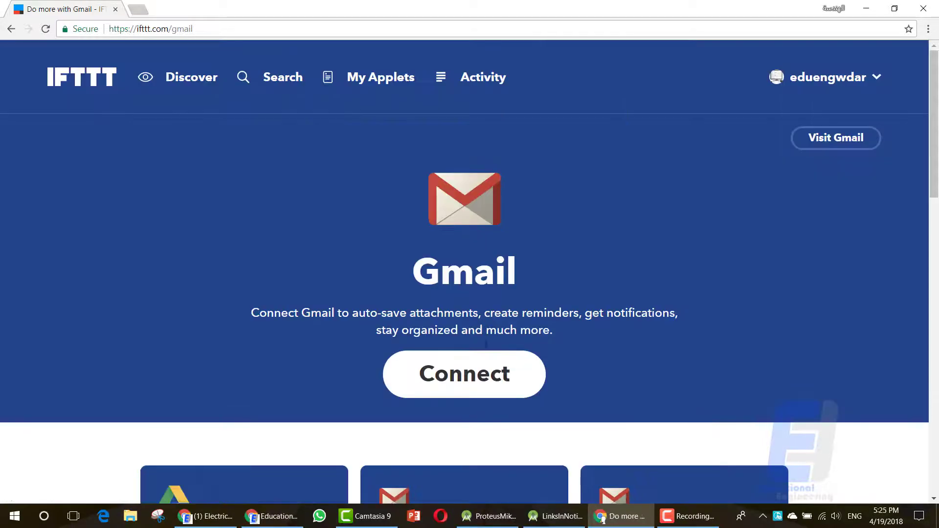
# Step: Connect Gmail with the Google account and allow IFTTT access
pyautogui.click(492, 373)
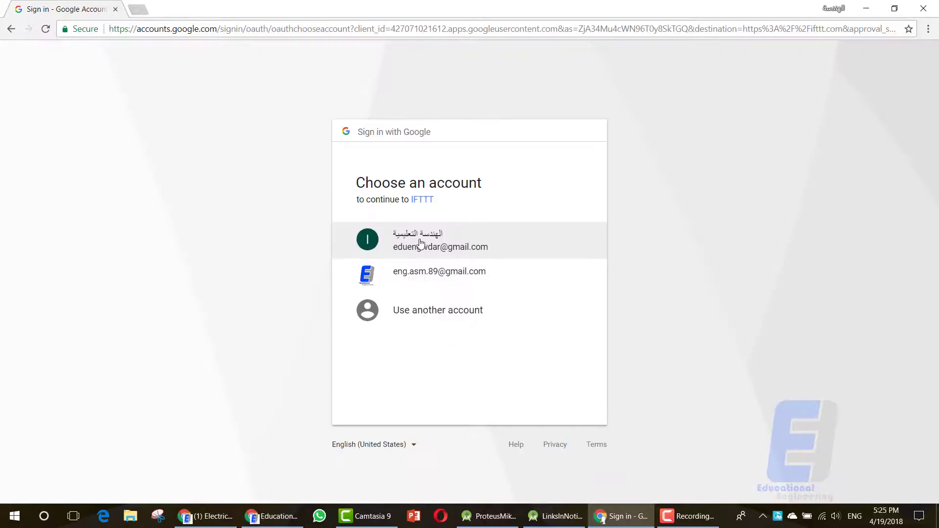
pyautogui.click(420, 243)
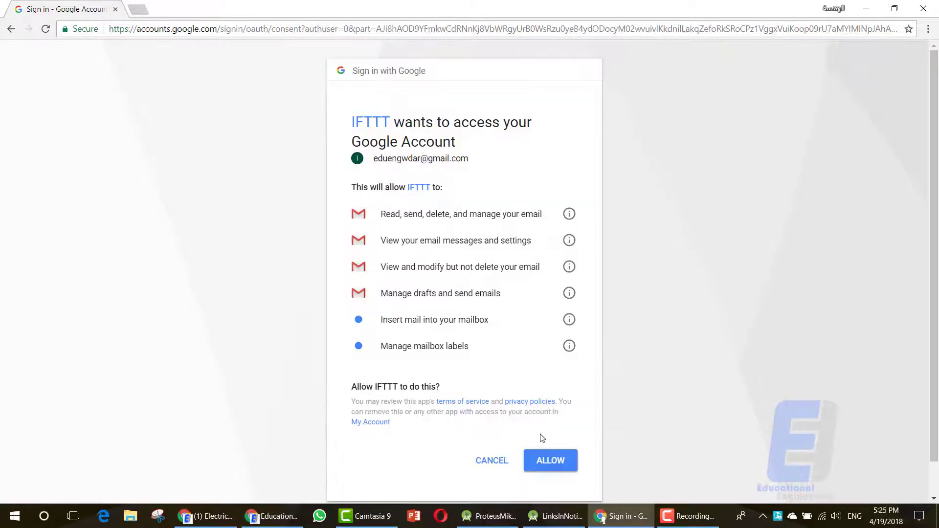
pyautogui.click(549, 462)
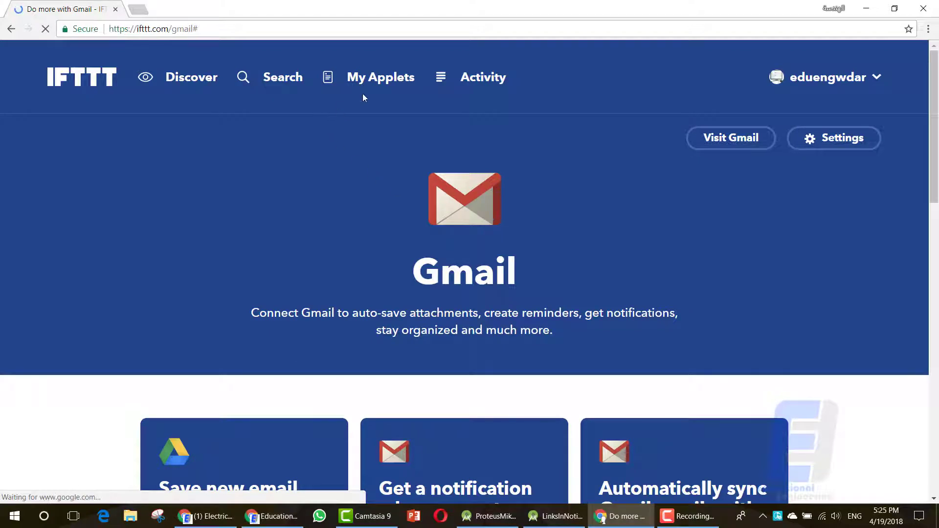
pyautogui.click(384, 78)
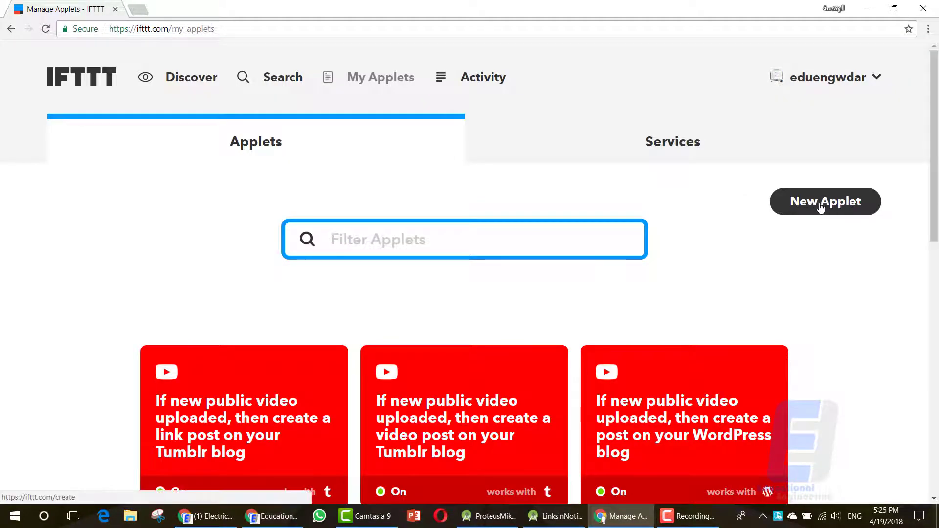
# Step: Create a new applet and choose Gmail, searched as 'gm', for +this
pyautogui.click(828, 210)
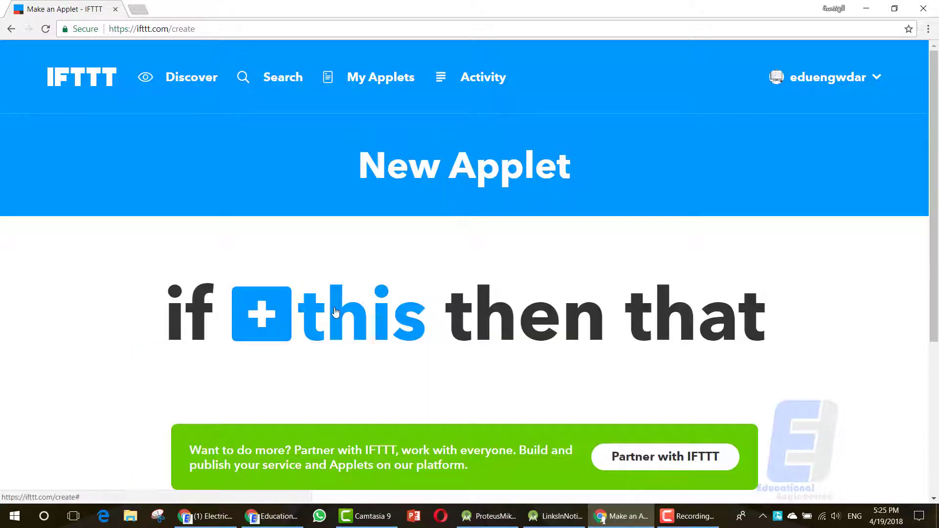
pyautogui.click(335, 314)
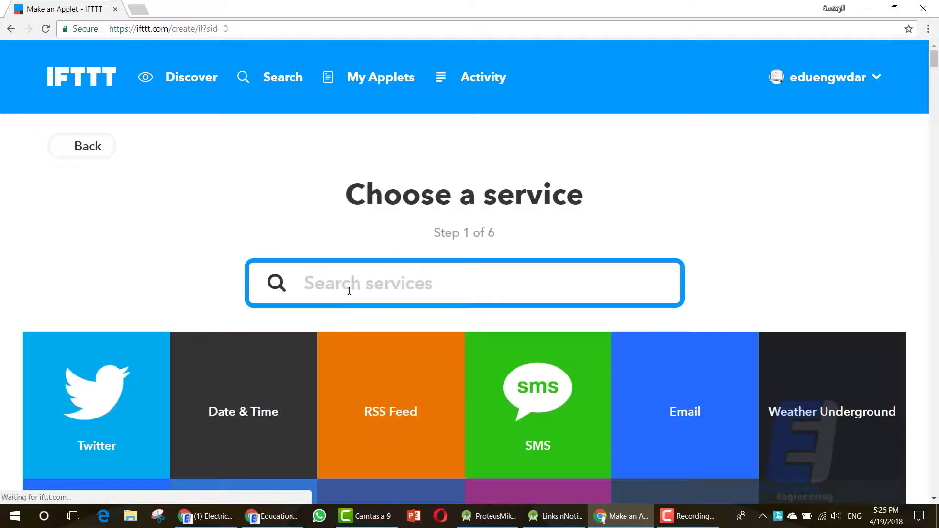
pyautogui.scroll(-1, 350, 291)
pyautogui.write('gm')
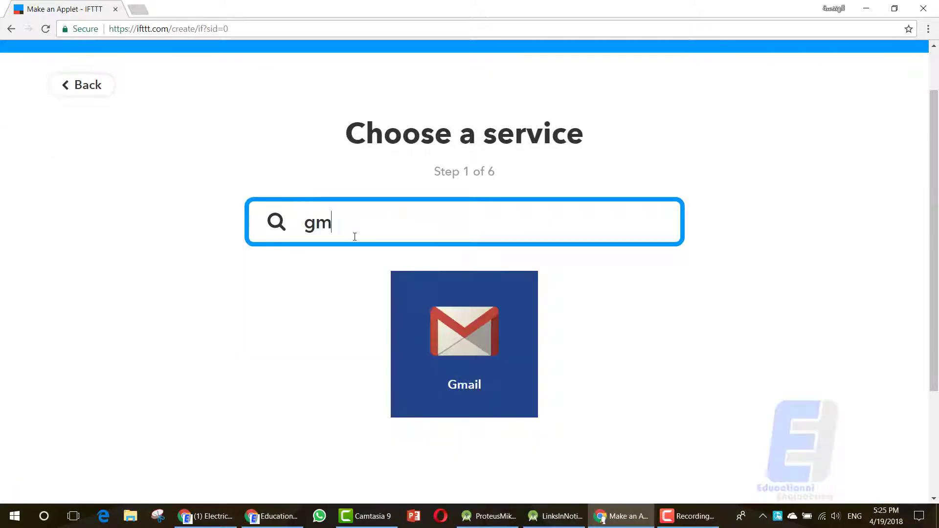
pyautogui.click(451, 318)
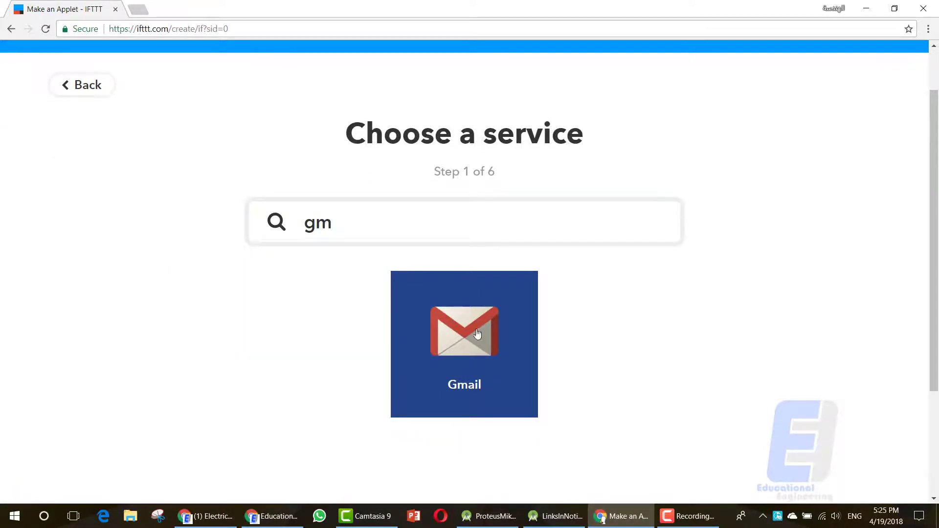
pyautogui.click(477, 334)
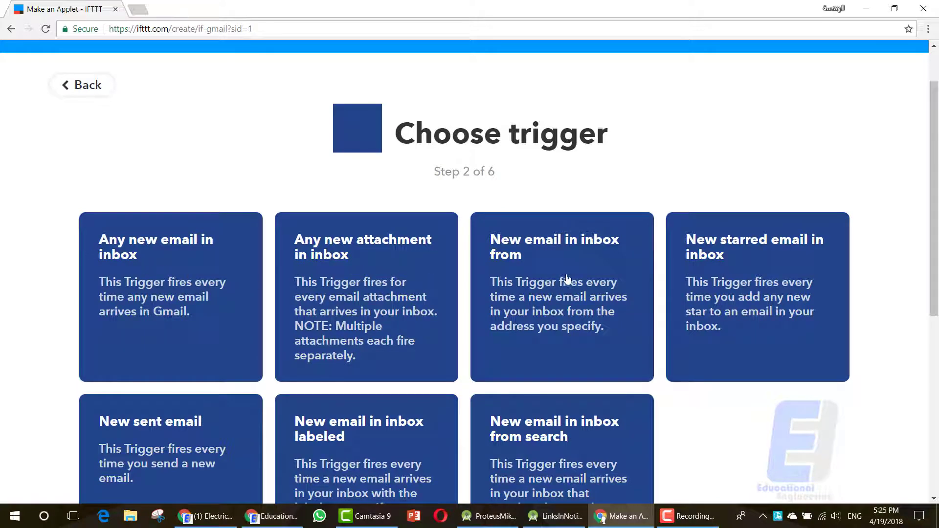
# Step: Create a 'New email in inbox from search' trigger searching for 'paypal'
pyautogui.scroll(-1, 675, 274)
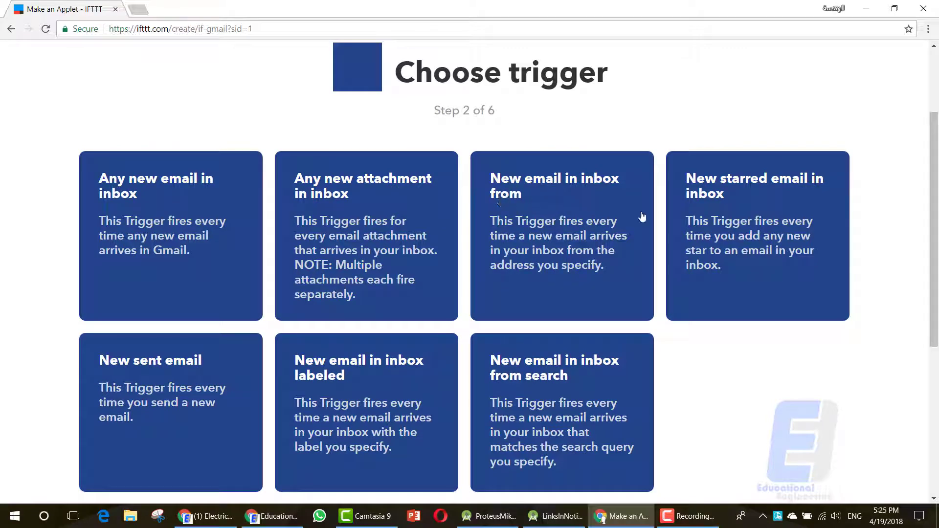
pyautogui.scroll(-1, 359, 224)
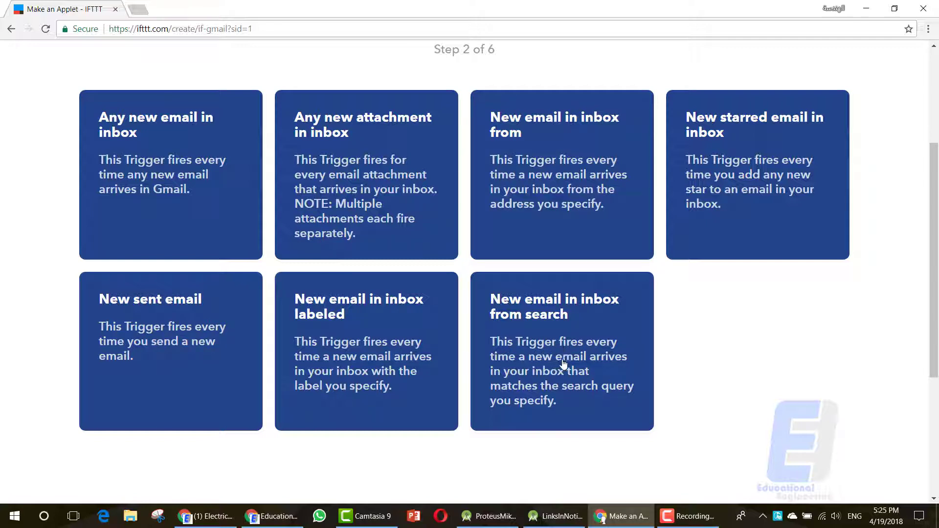
pyautogui.click(550, 399)
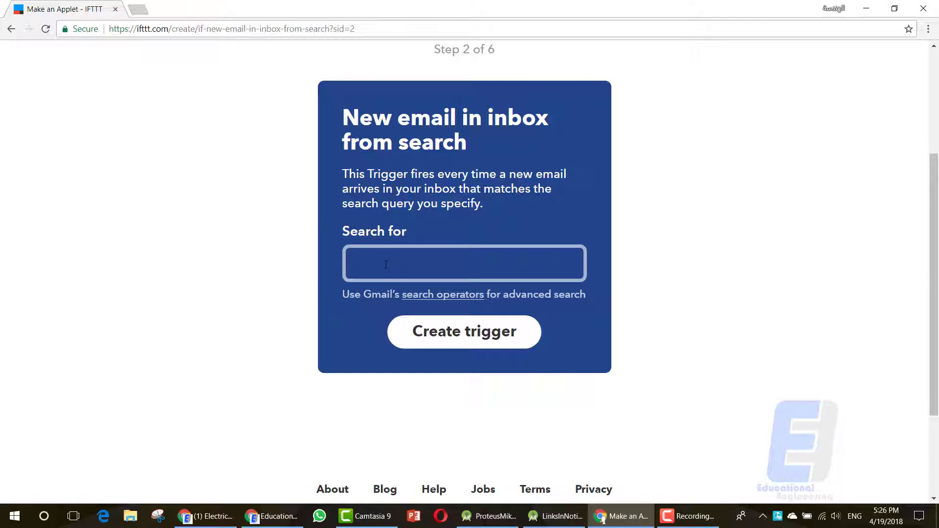
pyautogui.write('paypal')
pyautogui.click(417, 334)
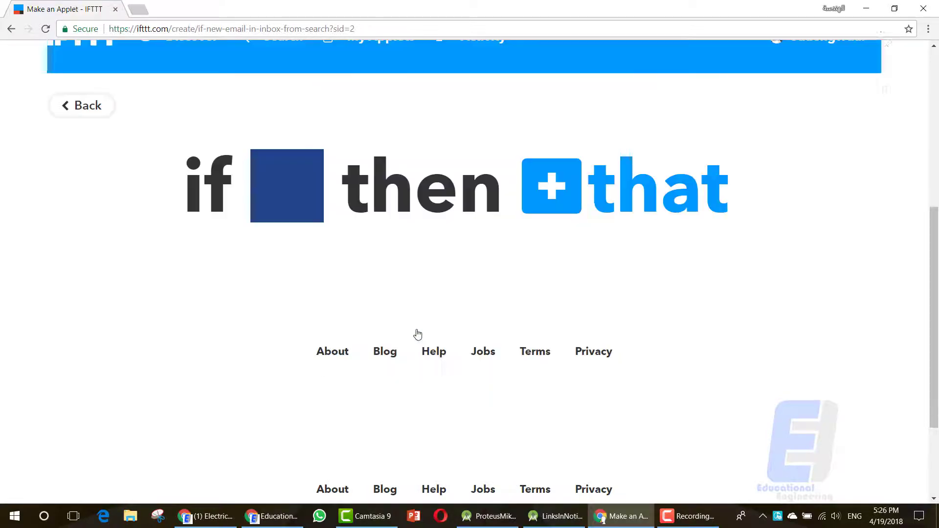
# Step: Choose SMS as the +that service with the 'Send me an SMS' action
pyautogui.click(543, 191)
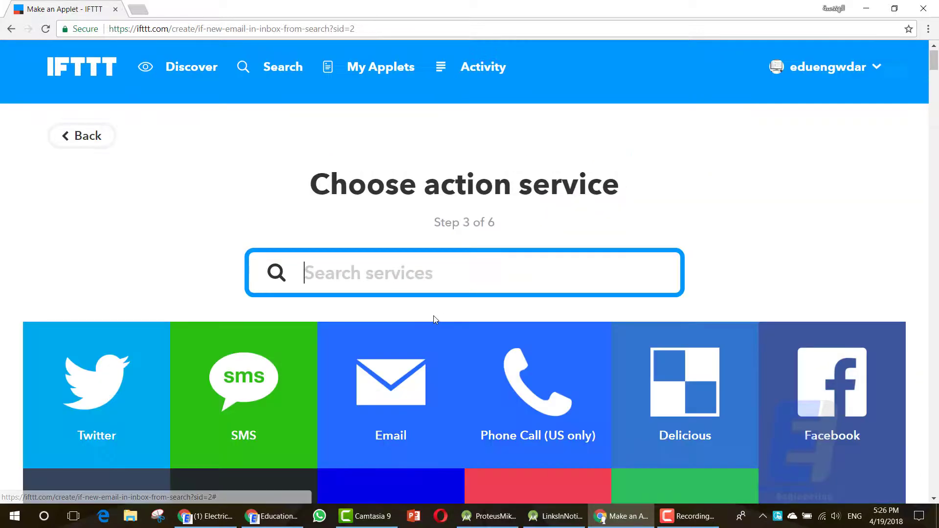
pyautogui.click(267, 364)
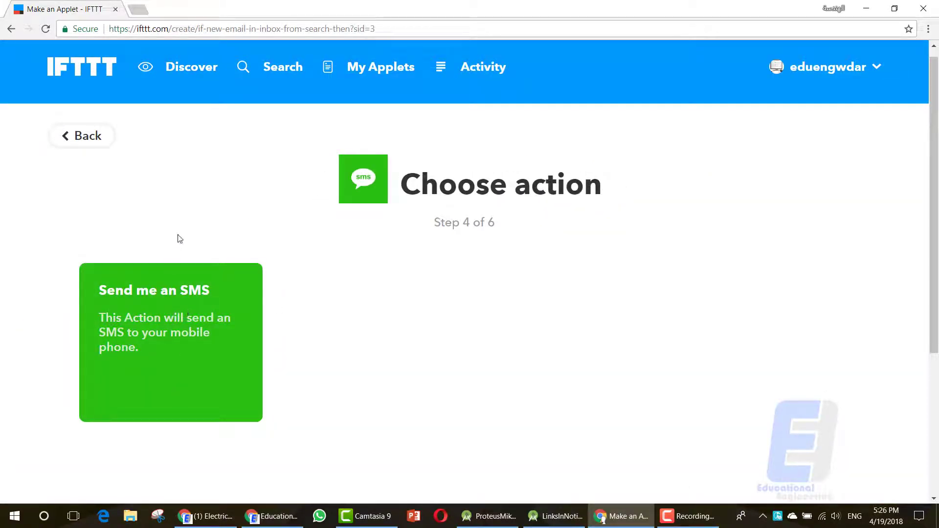
pyautogui.click(131, 335)
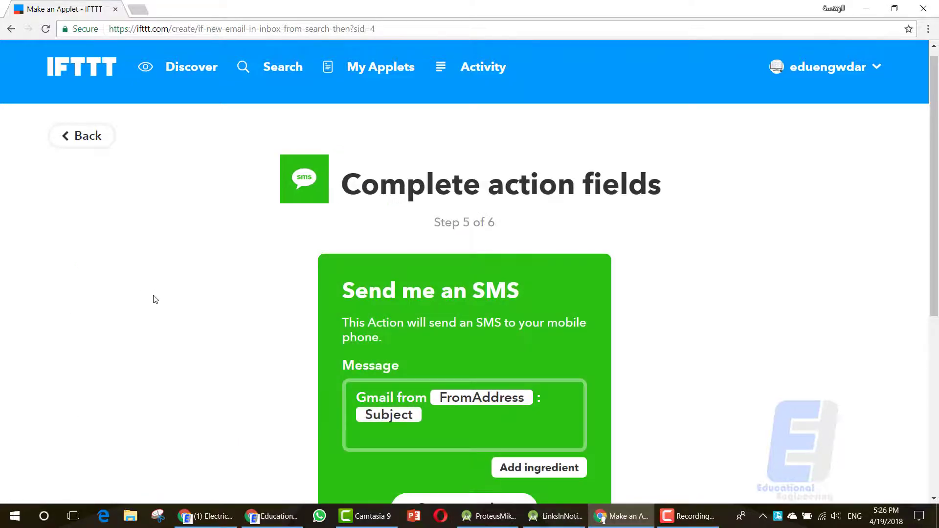
pyautogui.scroll(-1, 153, 300)
# Step: Add the BodyPlain ingredient to the SMS message and create the action
pyautogui.click(421, 332)
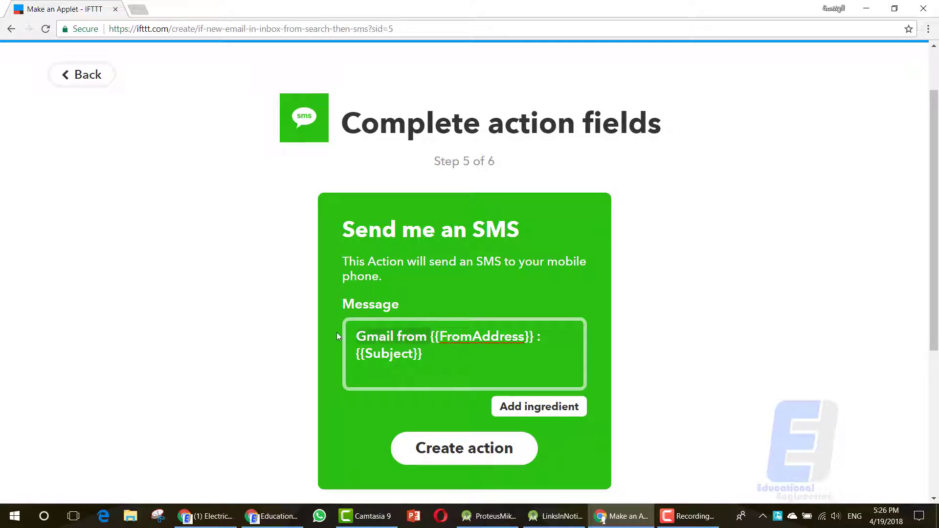
pyautogui.hotkey('ctrl', 'BackSpace')
pyautogui.hotkey('ctrl', 'BackSpace')
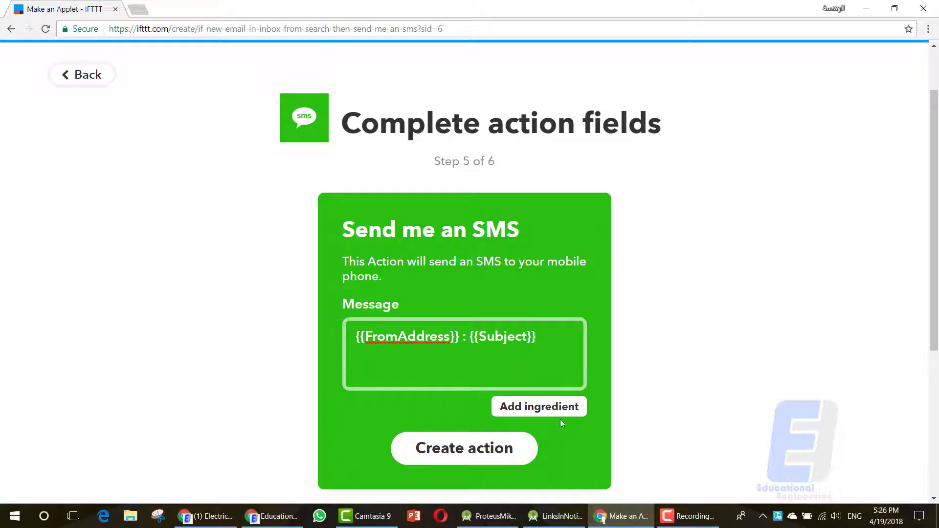
pyautogui.click(535, 410)
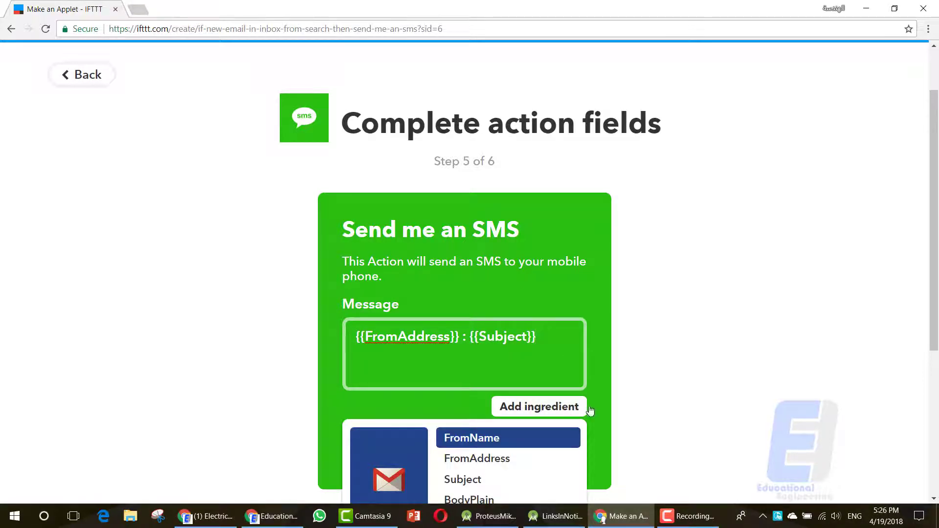
pyautogui.scroll(-1, 602, 410)
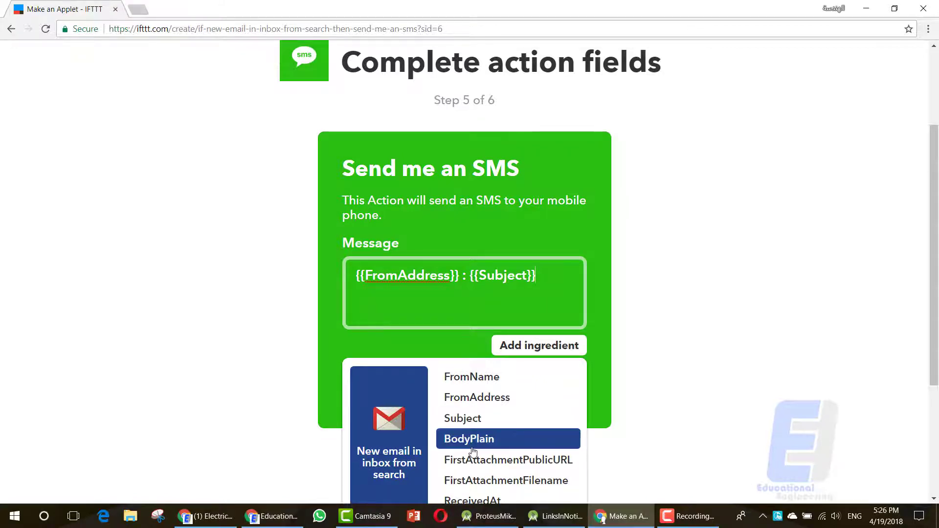
pyautogui.scroll(-1, 468, 479)
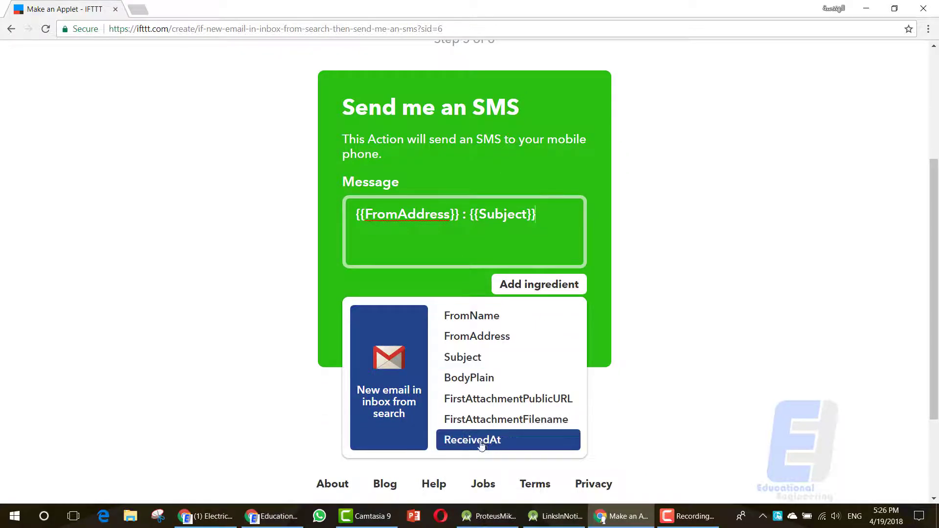
pyautogui.click(478, 379)
pyautogui.moveTo(439, 232); pyautogui.dragTo(362, 216)
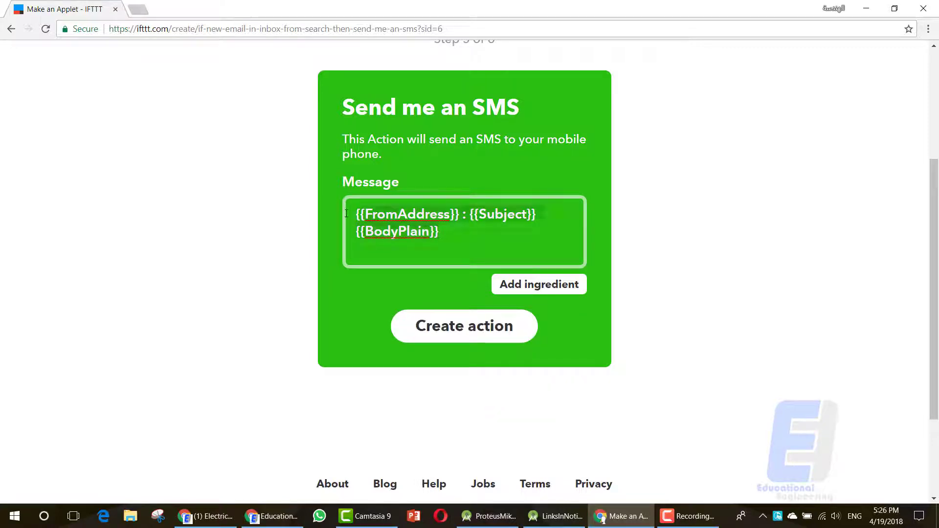
pyautogui.click(361, 215)
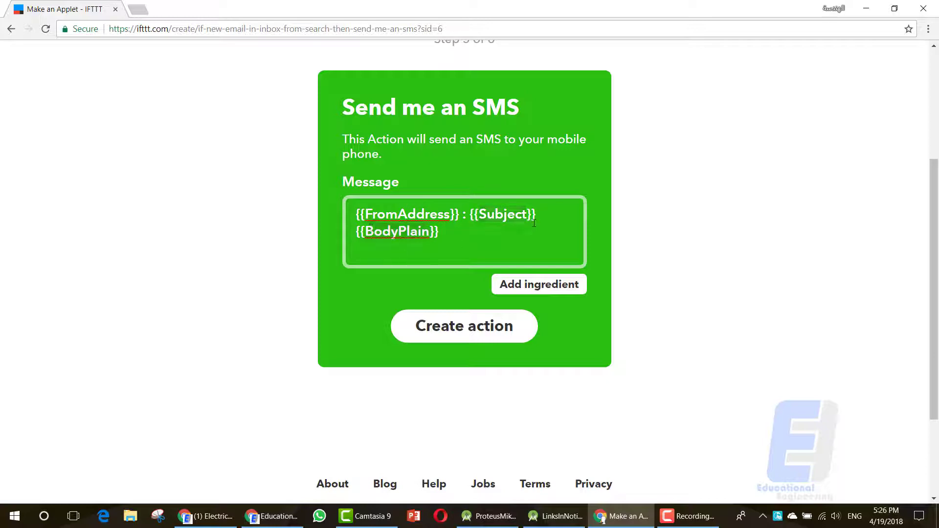
pyautogui.click(393, 233)
pyautogui.click(453, 328)
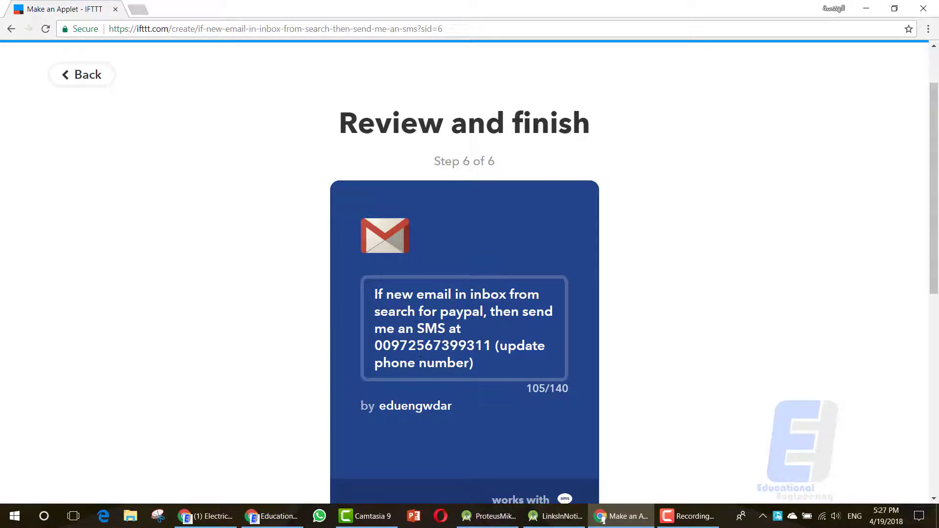
# Step: Toggle Receive notifications for applet runs and submit the applet with Finish
pyautogui.scroll(-5, 310, 324)
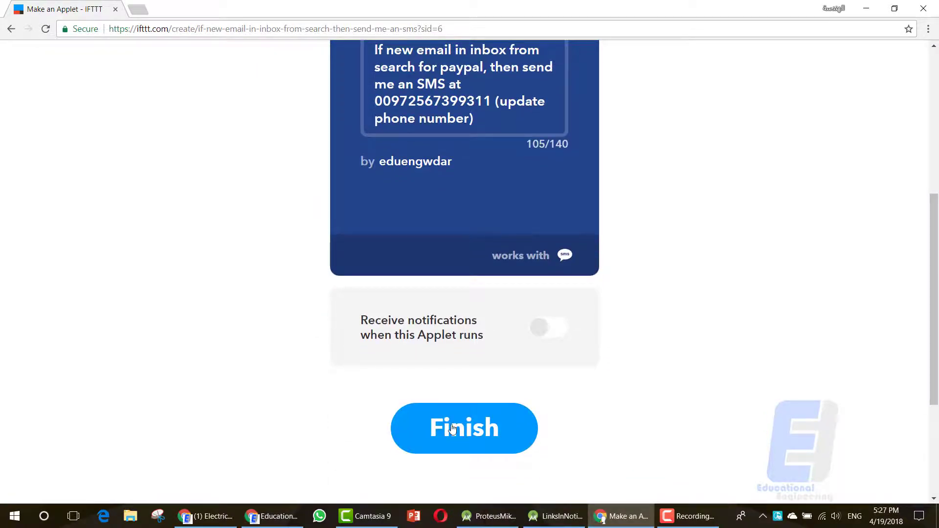
pyautogui.click(452, 429)
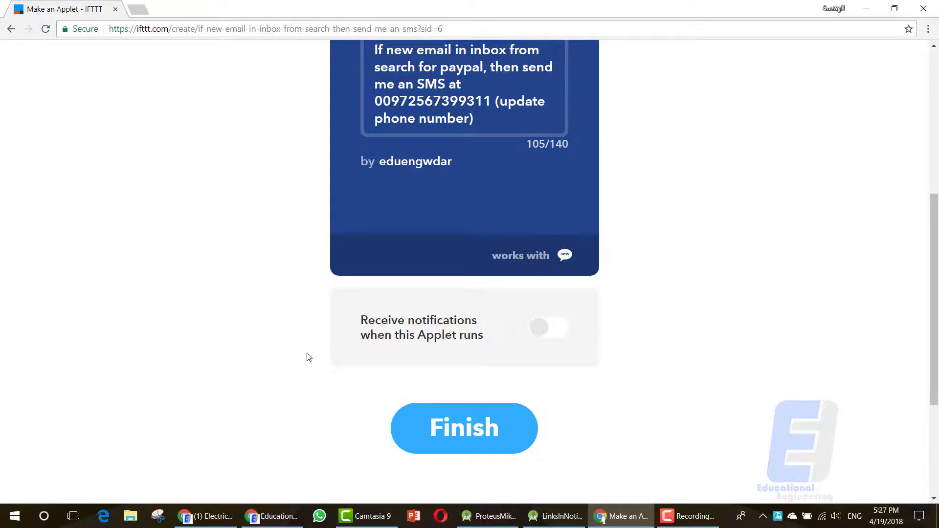
pyautogui.scroll(1, 308, 357)
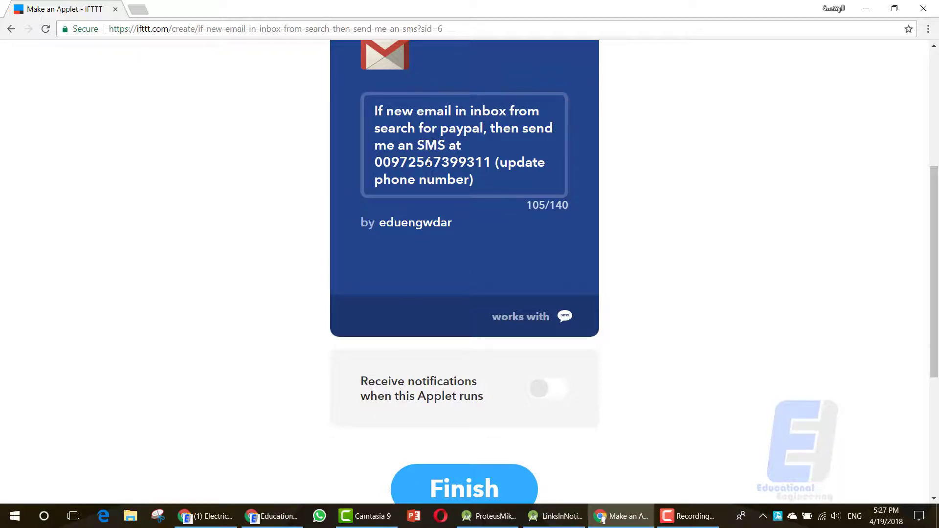
pyautogui.scroll(-3, 358, 373)
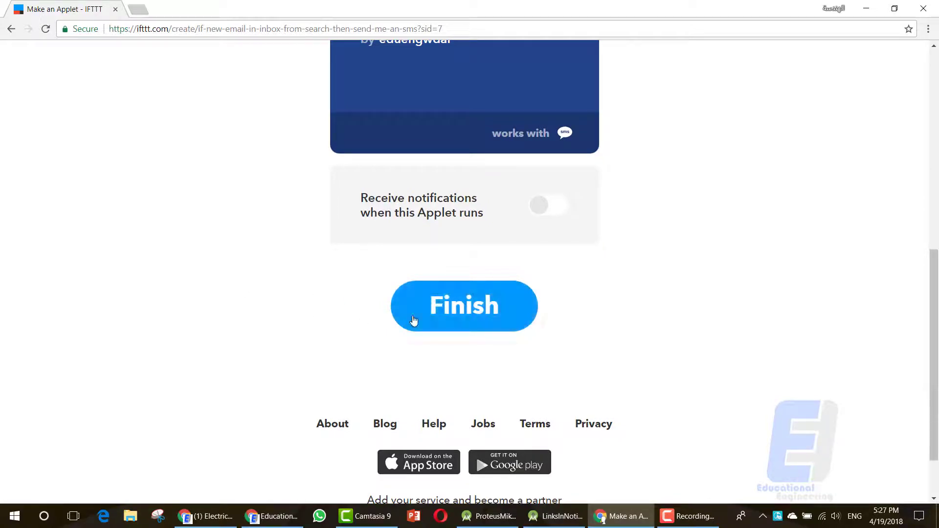
pyautogui.click(535, 208)
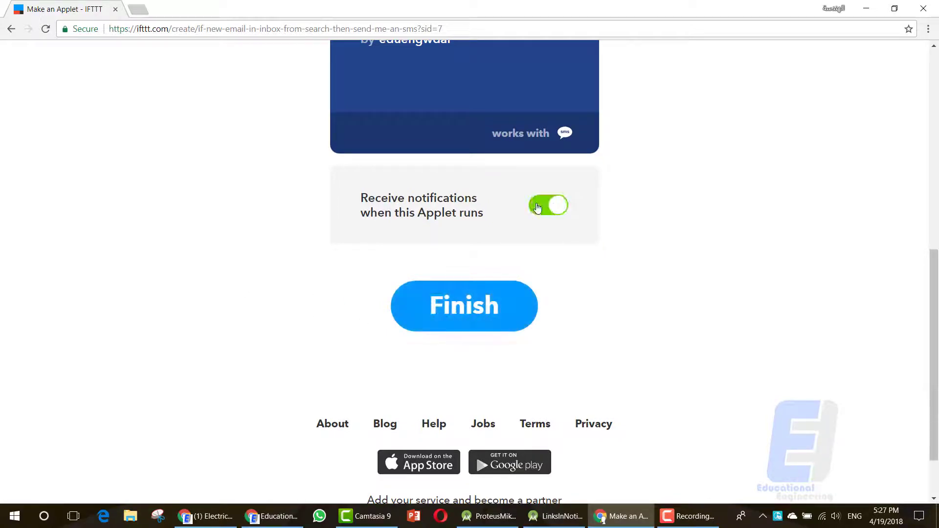
pyautogui.click(457, 304)
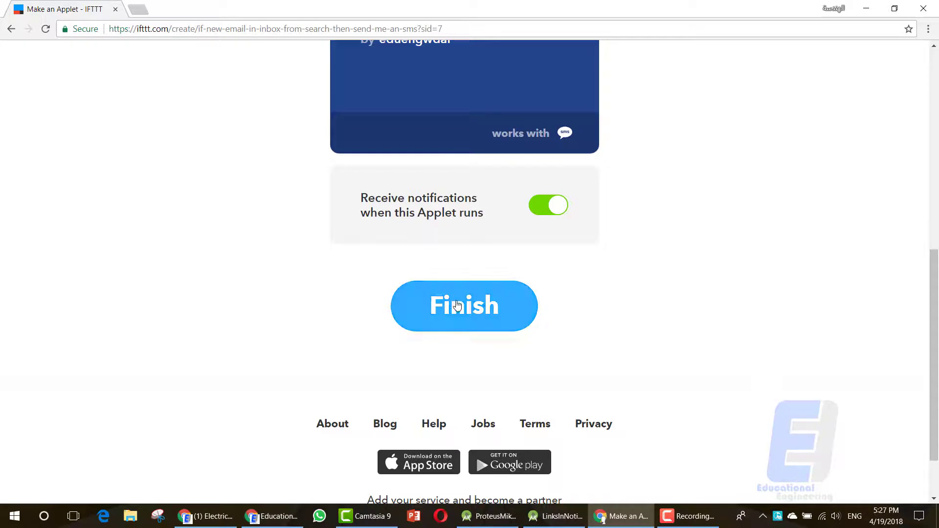
# Step: Go back, save the SMS action again, and finish creating the applet
pyautogui.scroll(9, 217, 142)
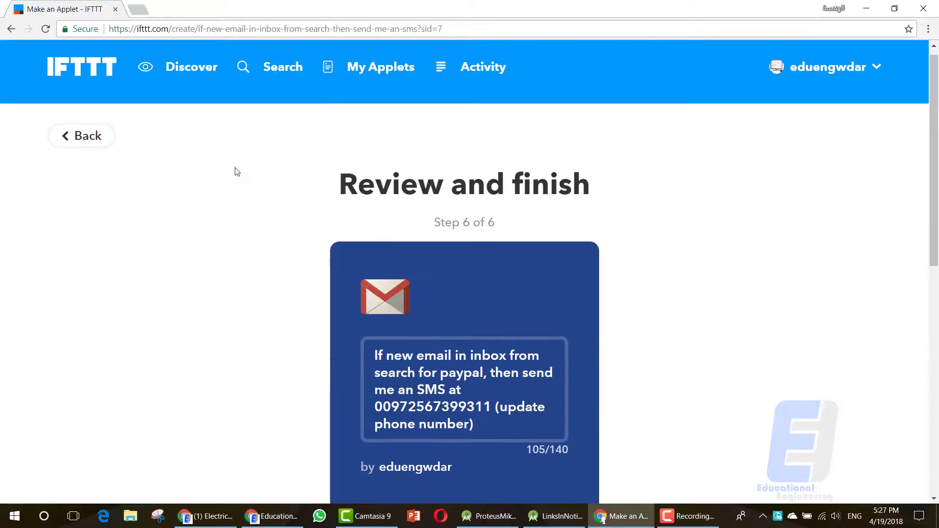
pyautogui.scroll(-4, 443, 242)
pyautogui.tripleClick(509, 225)
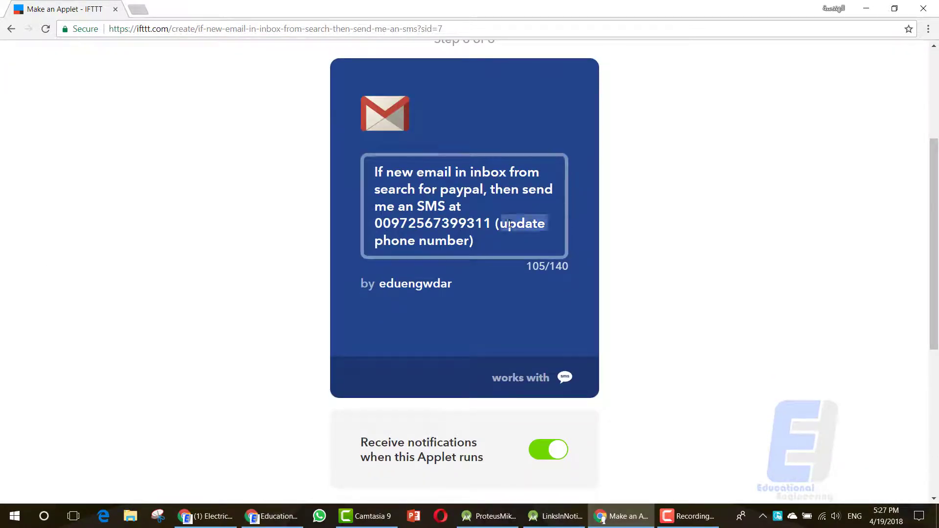
pyautogui.scroll(-5, 240, 206)
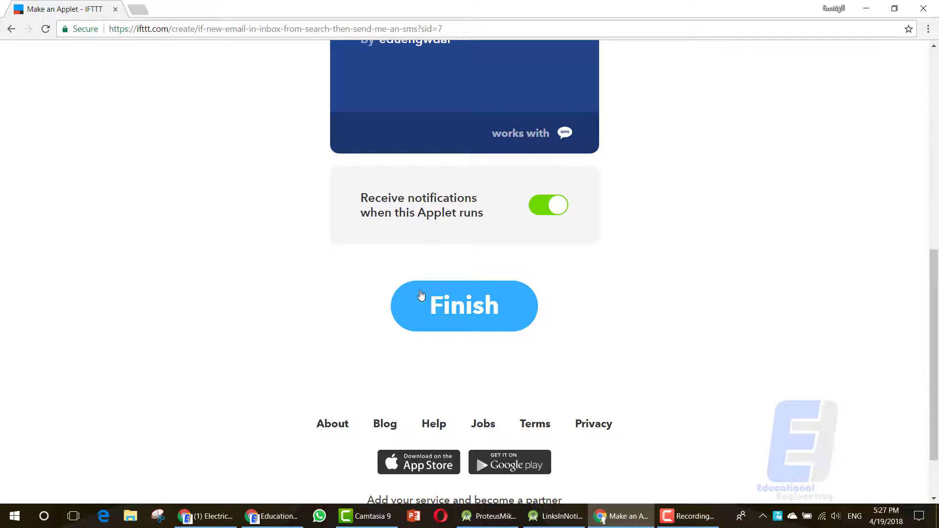
pyautogui.scroll(9, 141, 262)
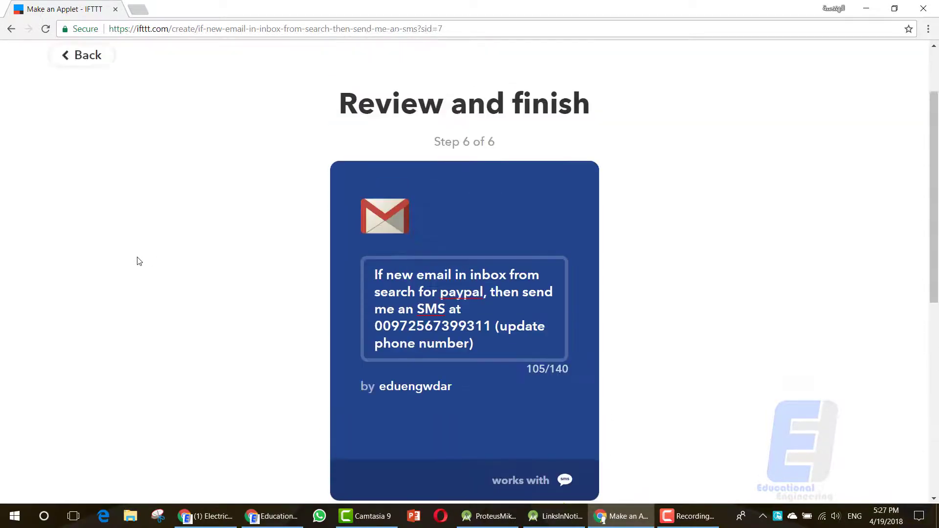
pyautogui.scroll(-10, 147, 274)
pyautogui.scroll(4, 154, 276)
pyautogui.scroll(5, 147, 265)
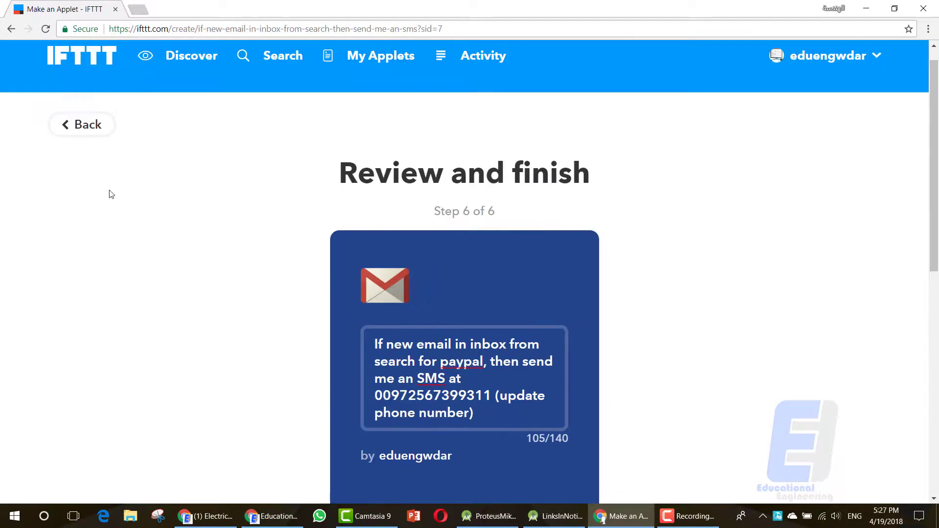
pyautogui.click(82, 124)
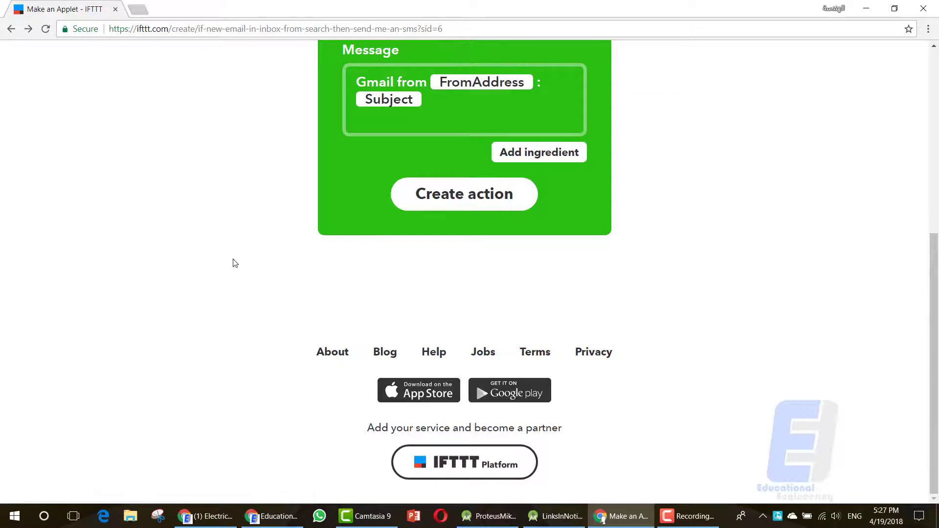
pyautogui.click(484, 201)
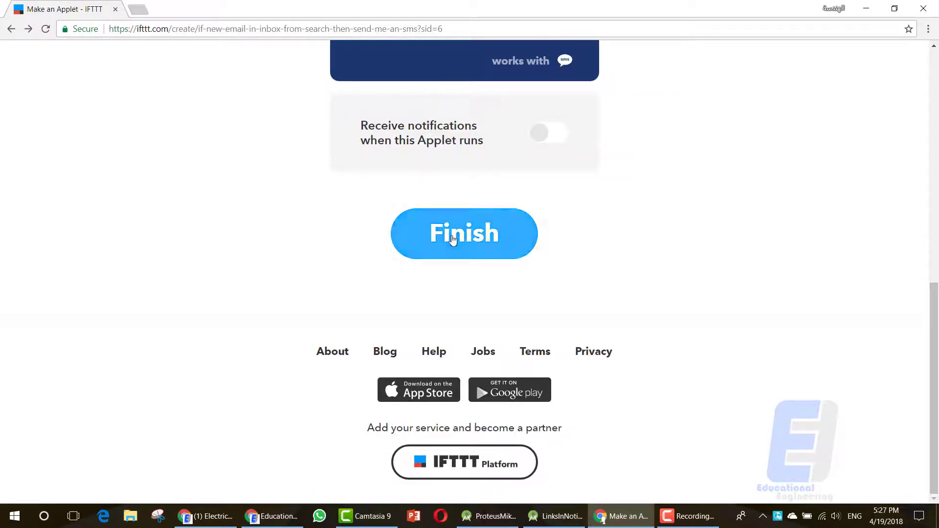
pyautogui.click(452, 239)
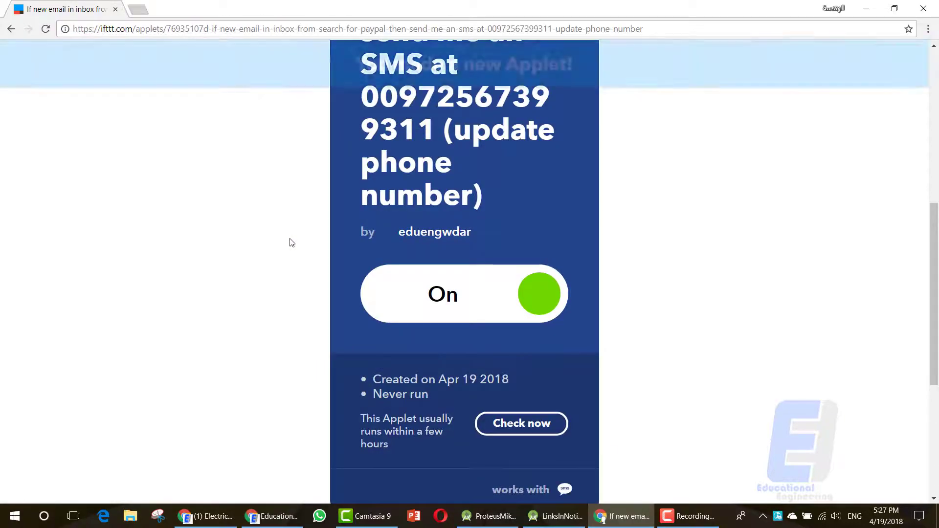
pyautogui.scroll(5, 287, 272)
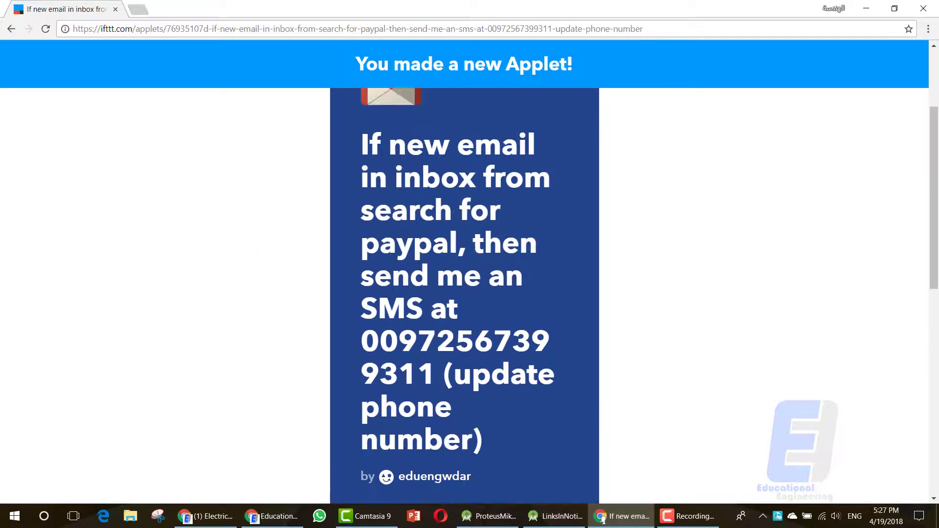
pyautogui.moveTo(377, 142); pyautogui.dragTo(462, 145)
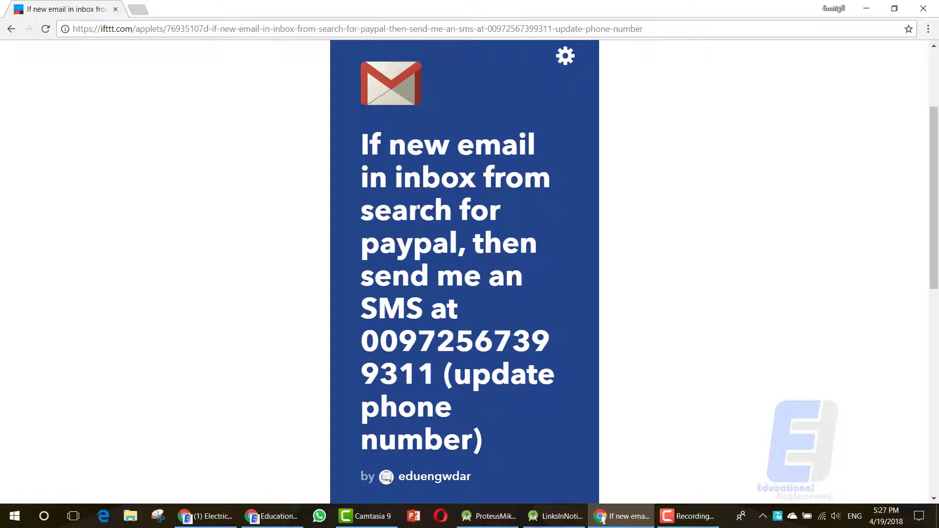
pyautogui.doubleClick(417, 253)
pyautogui.scroll(-1, 368, 253)
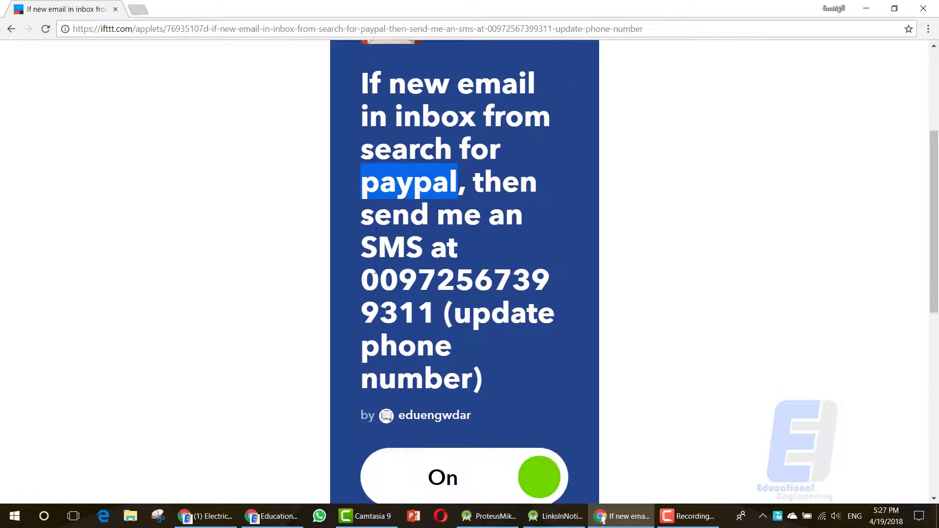
pyautogui.doubleClick(395, 252)
pyautogui.moveTo(362, 280); pyautogui.dragTo(370, 280)
pyautogui.moveTo(414, 304); pyautogui.dragTo(434, 313)
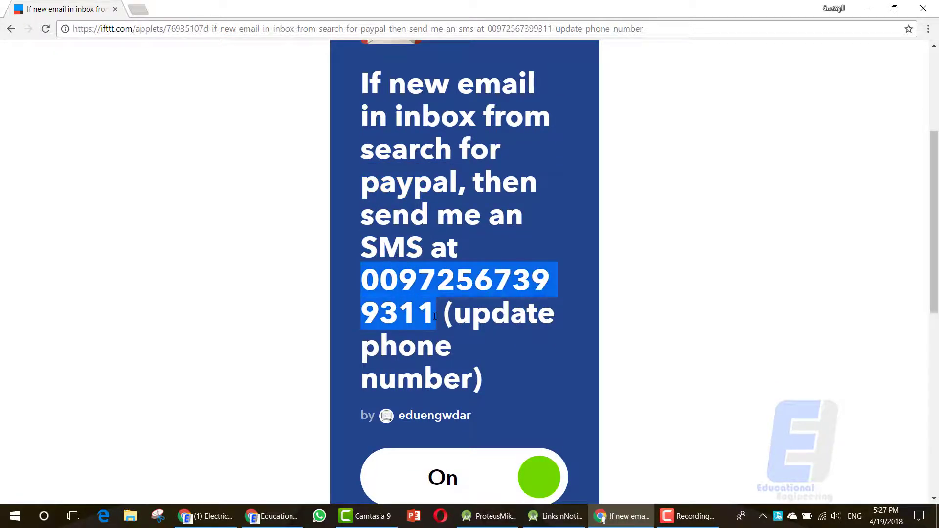
pyautogui.scroll(-2, 434, 313)
pyautogui.click(381, 170)
pyautogui.doubleClick(380, 170)
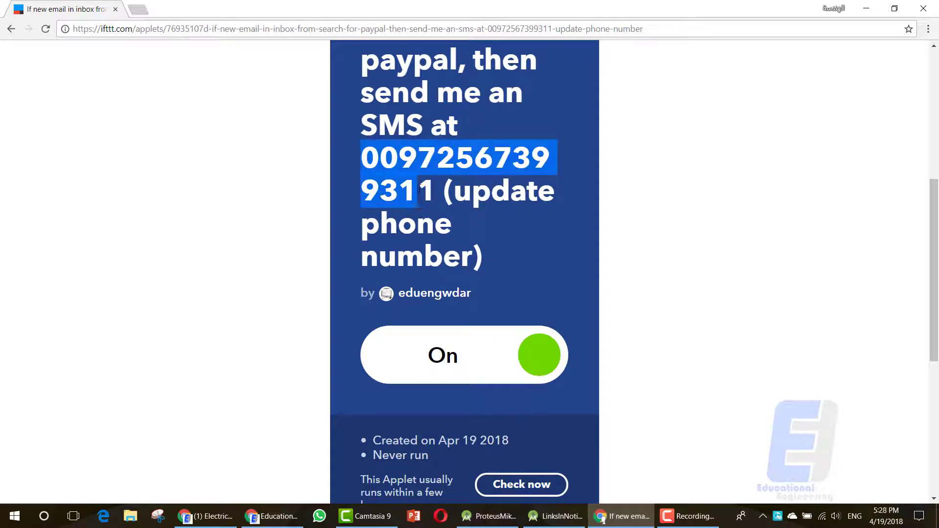
pyautogui.click(418, 188)
pyautogui.scroll(2, 418, 188)
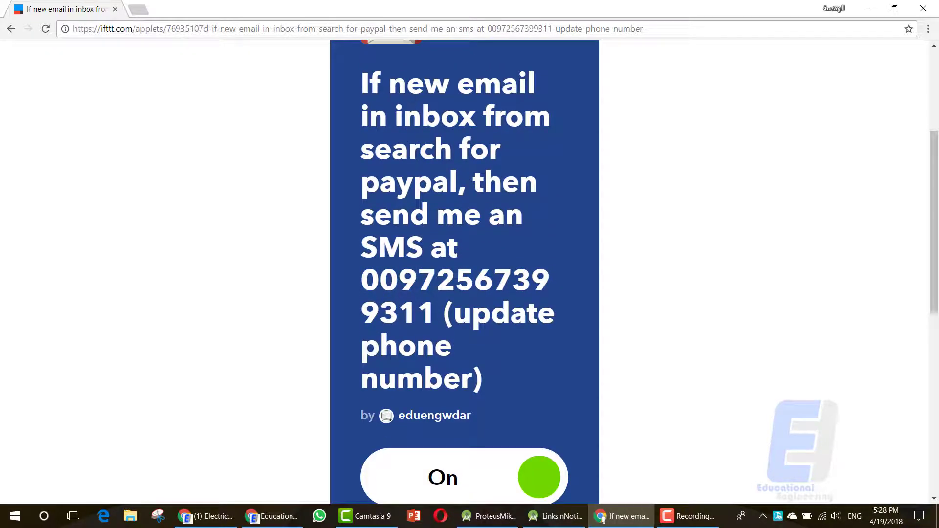
pyautogui.doubleClick(492, 84)
pyautogui.doubleClick(403, 277)
pyautogui.doubleClick(403, 252)
pyautogui.scroll(-7, 298, 277)
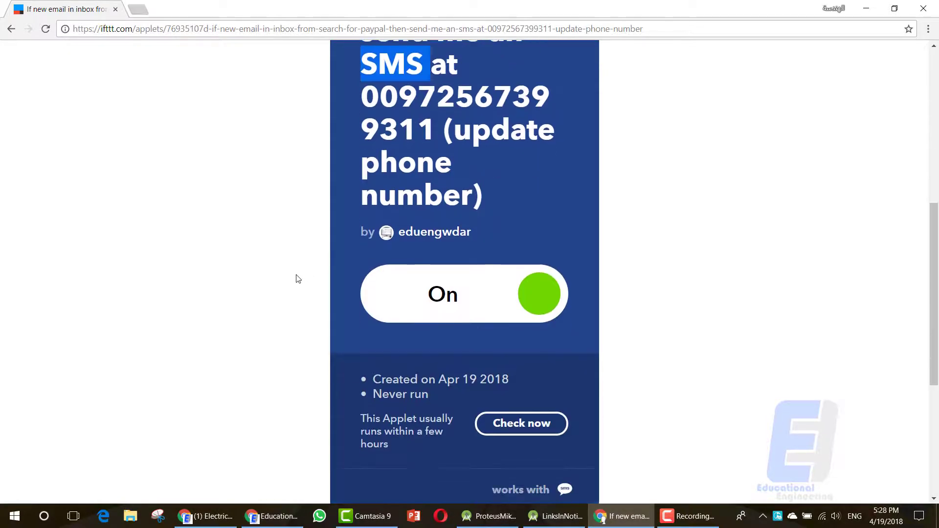
pyautogui.scroll(10, 215, 293)
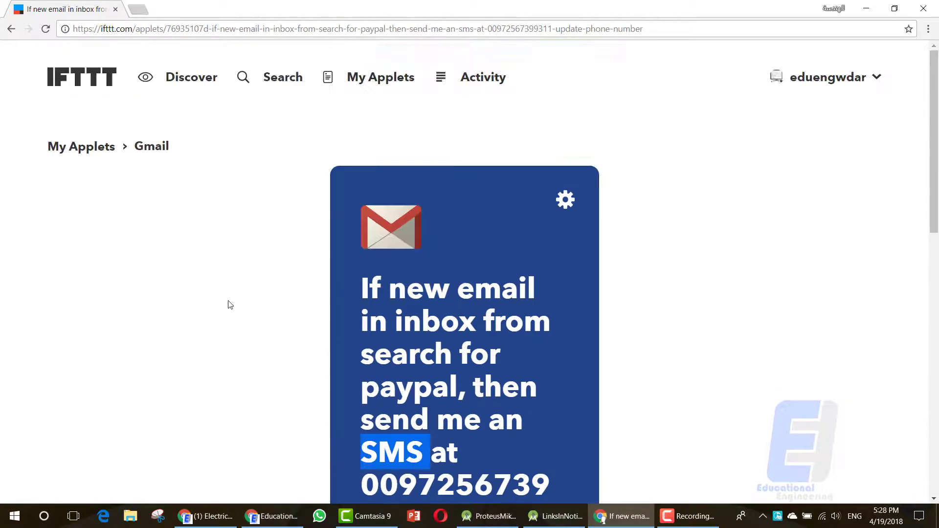
# Step: Open gmail.com in a new tab and archive all 8 inbox conversations
pyautogui.click(137, 10)
pyautogui.write('g')
pyautogui.press('Return')
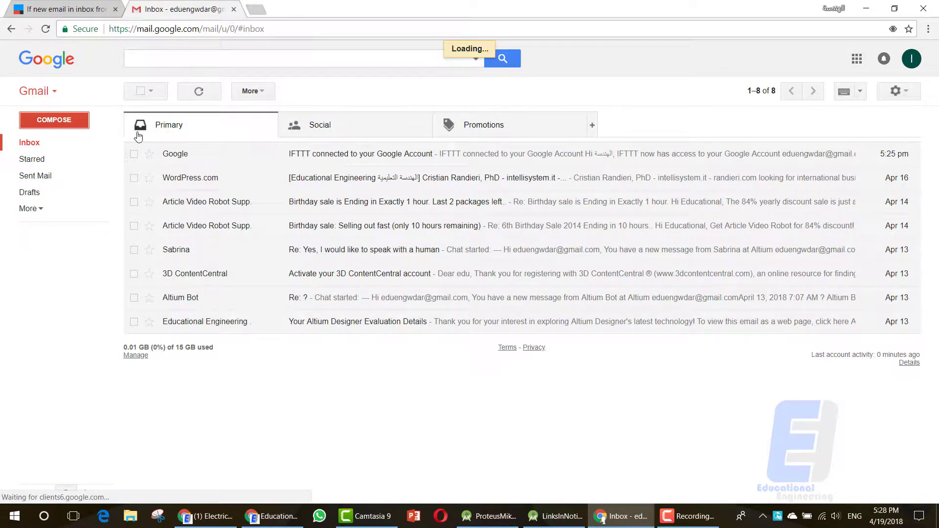
pyautogui.click(140, 91)
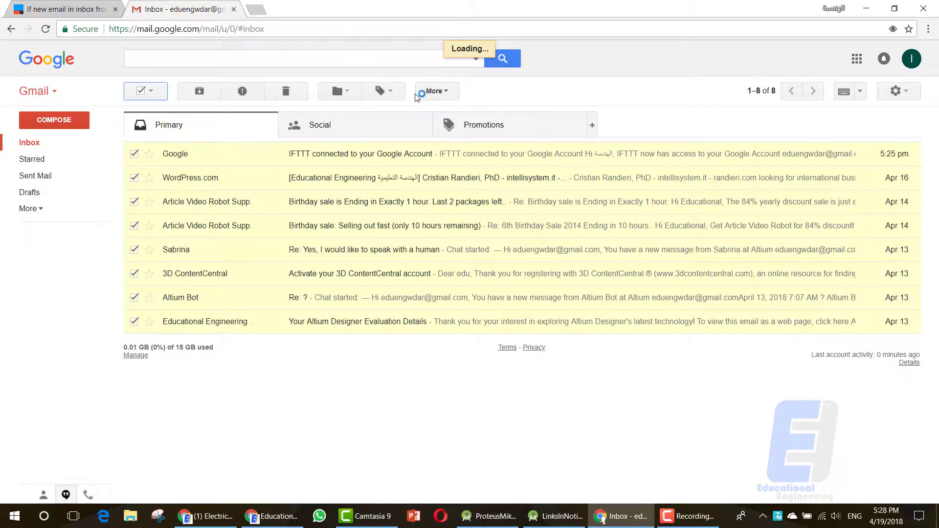
pyautogui.press('c')
pyautogui.click(434, 91)
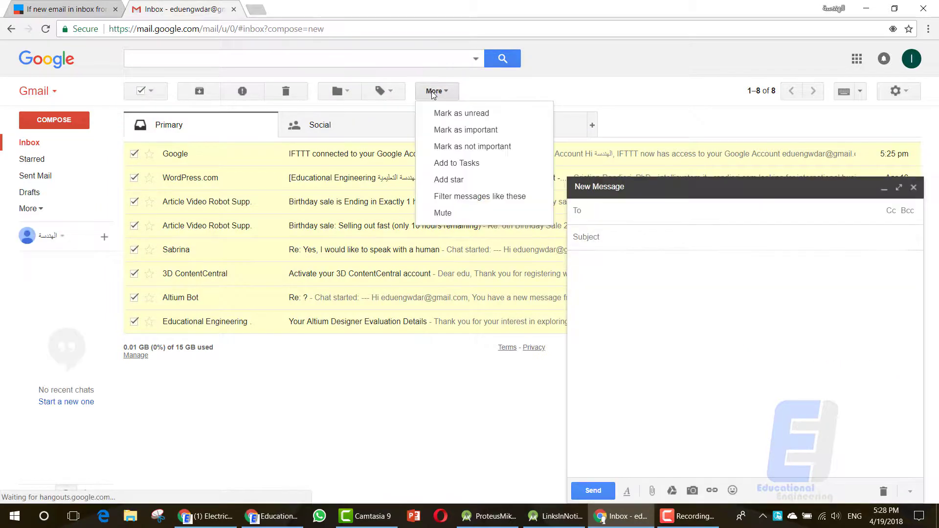
pyautogui.click(199, 91)
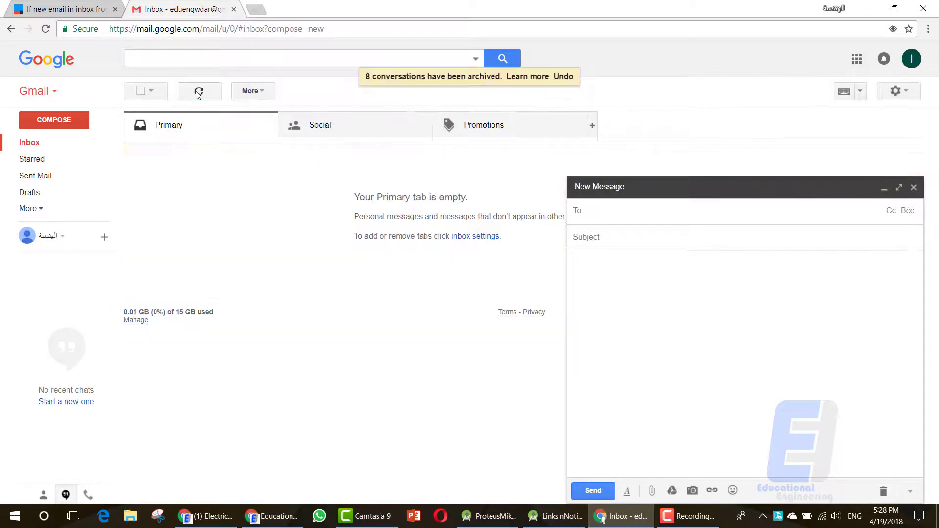
# Step: Address a new email to your own Gmail address, copied from the account details
pyautogui.click(588, 209)
pyautogui.write('e')
pyautogui.press('BackSpace')
pyautogui.click(911, 58)
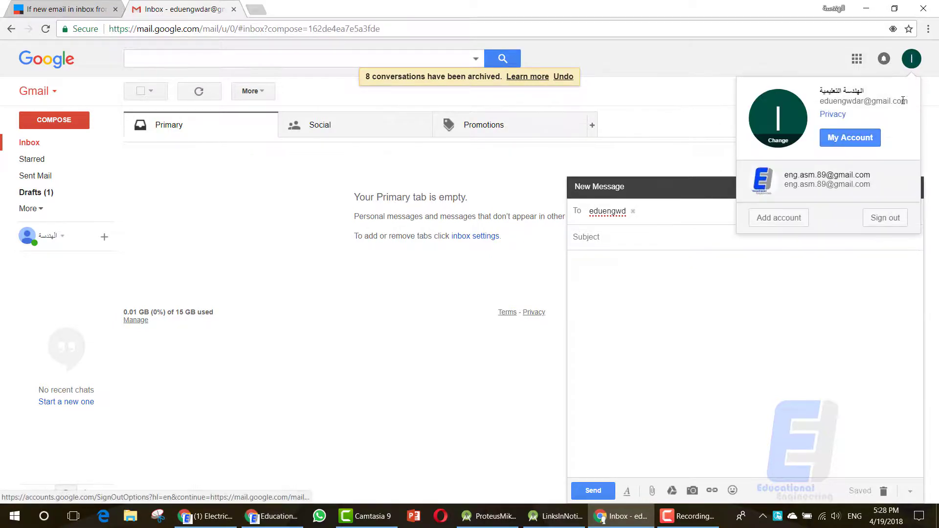
pyautogui.moveTo(908, 101); pyautogui.dragTo(819, 100)
pyautogui.hotkey('ctrl', 'c')
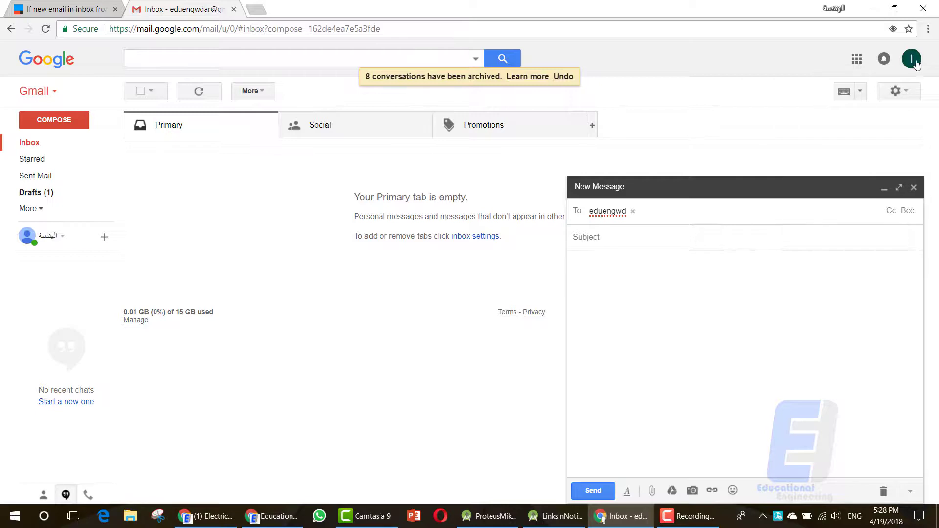
pyautogui.rightClick(883, 101)
pyautogui.click(744, 104)
pyautogui.doubleClick(629, 211)
pyautogui.hotkey('ctrl', 'v')
# Step: Give the email subject 'paypal' and body 'paypal', and send it
pyautogui.click(613, 236)
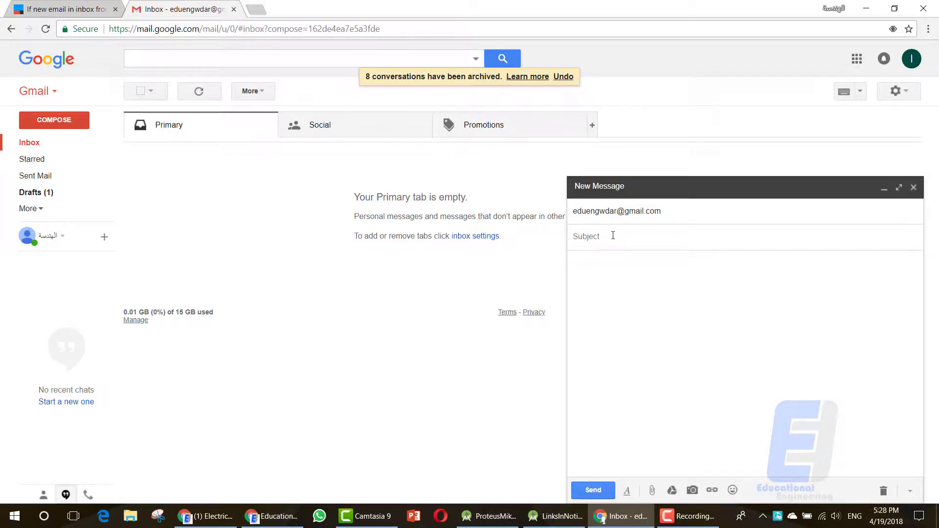
pyautogui.write('paypal')
pyautogui.press('Tab')
pyautogui.write('paypal')
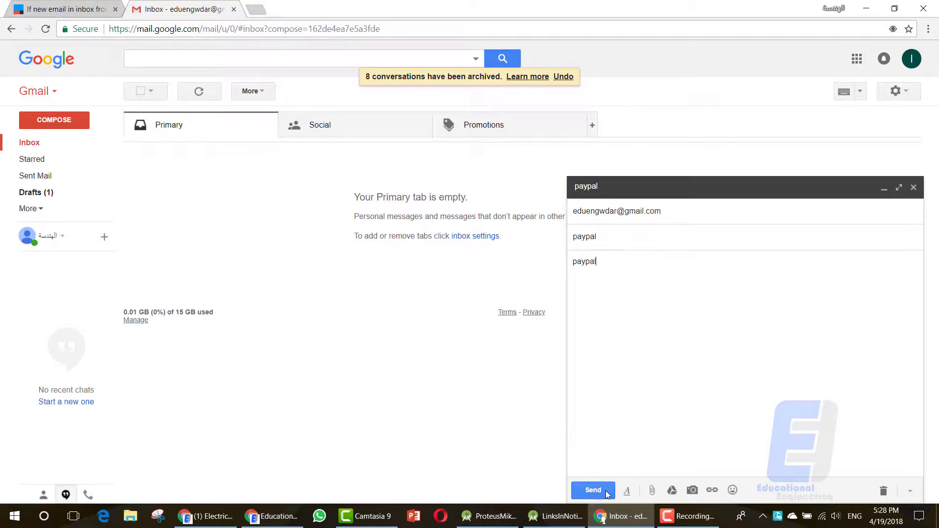
pyautogui.click(607, 494)
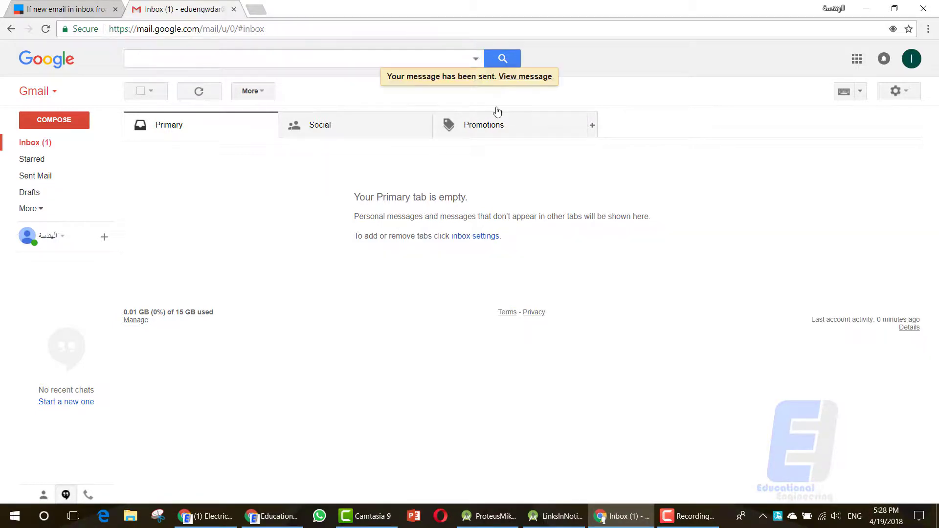
# Step: Check the sent paypal message, then go back to the IFTTT applet tab
pyautogui.click(511, 78)
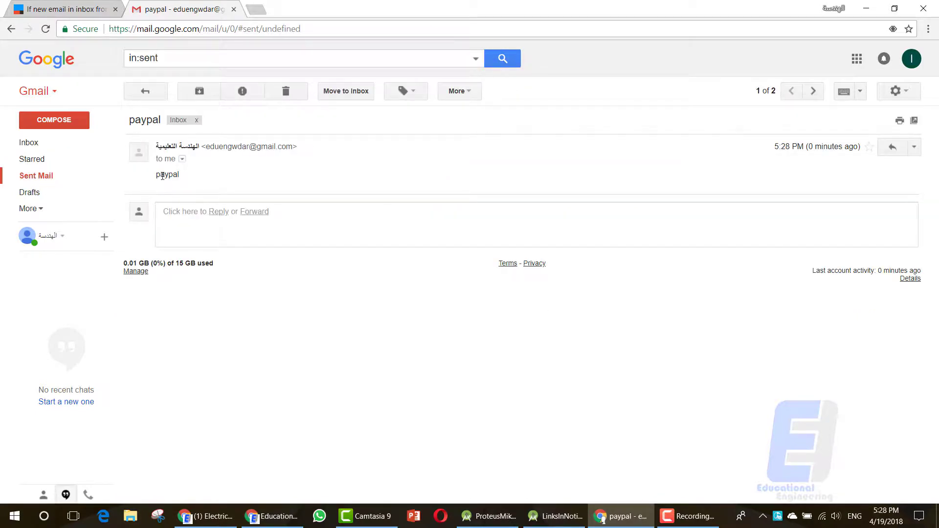
pyautogui.doubleClick(178, 176)
pyautogui.doubleClick(177, 176)
pyautogui.click(68, 9)
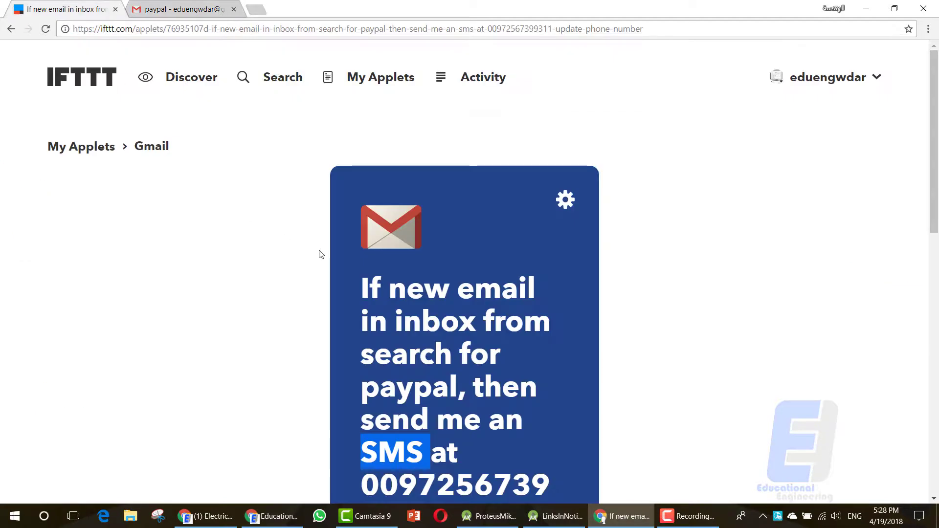
# Step: Glance at the sent paypal email, then open IFTTT's Activity log from the applet page
pyautogui.click(163, 6)
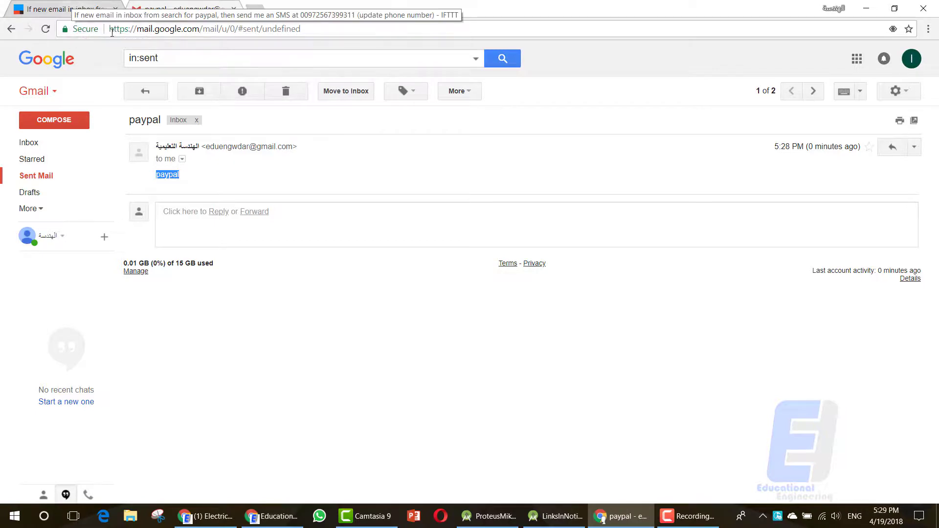
pyautogui.click(58, 4)
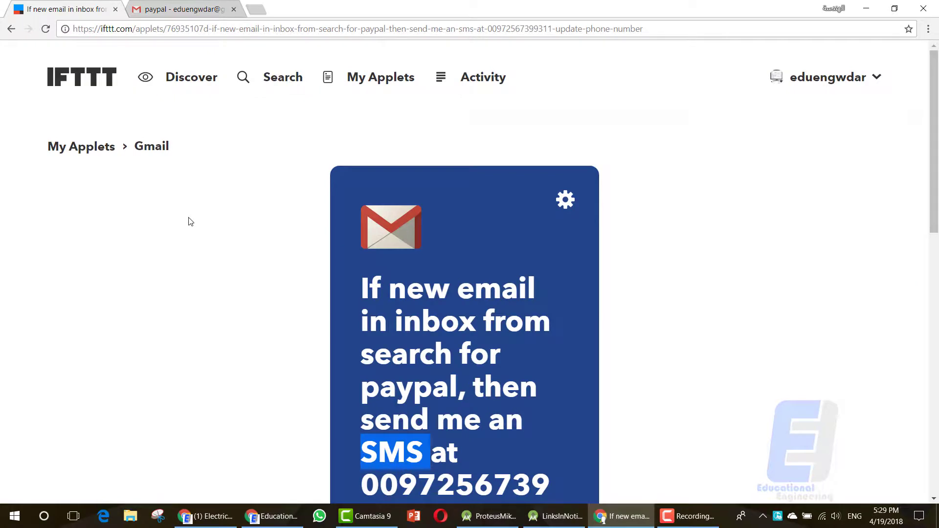
pyautogui.click(251, 257)
pyautogui.scroll(-5, 233, 279)
pyautogui.scroll(-4, 220, 287)
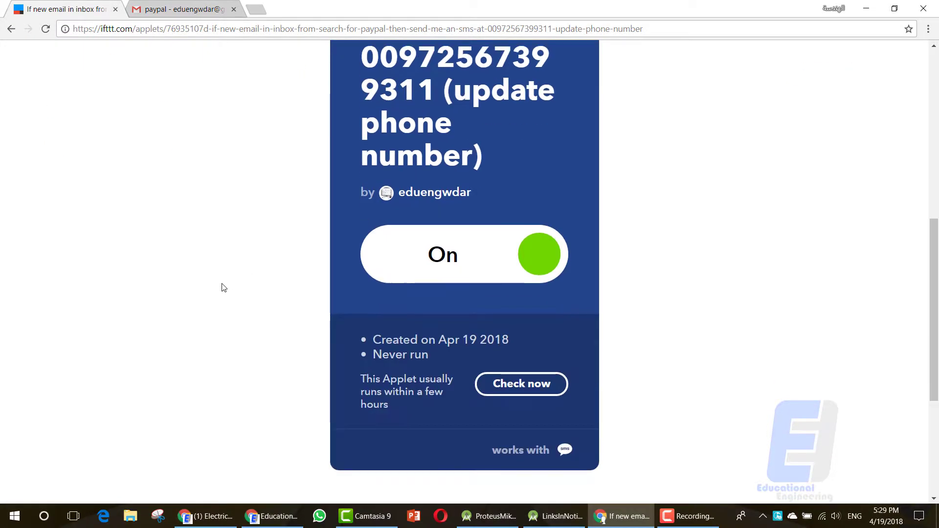
pyautogui.scroll(9, 224, 258)
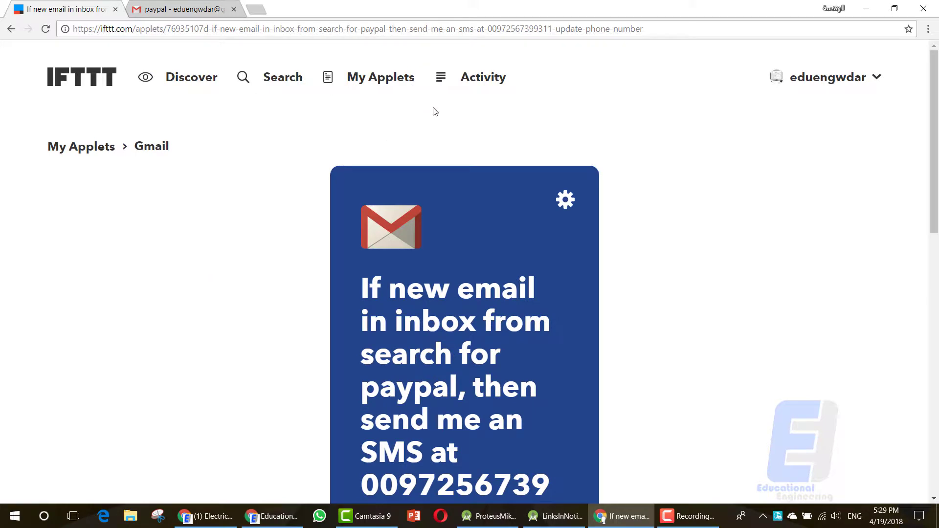
pyautogui.click(466, 87)
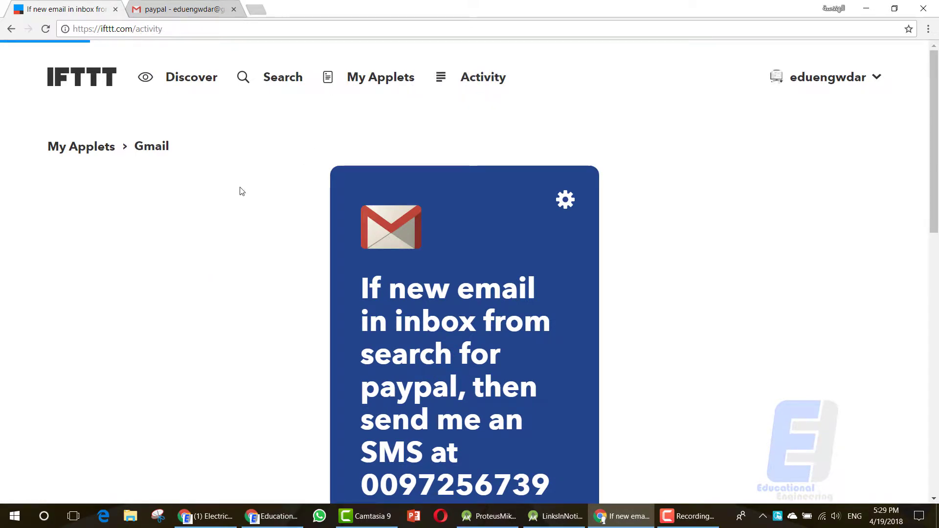
# Step: Open the 'Applet ran' entry to confirm the paypal applet ran 1 time
pyautogui.scroll(-1, 228, 208)
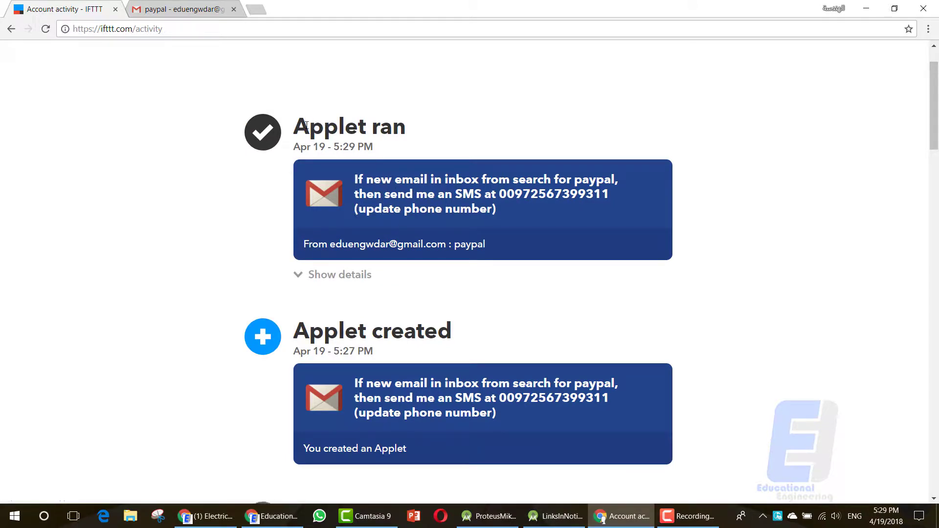
pyautogui.moveTo(294, 122)
pyautogui.mouseDown()
pyautogui.moveTo(394, 123)
pyautogui.moveTo(293, 123)
pyautogui.mouseUp()
pyautogui.click(402, 121)
pyautogui.click(293, 123)
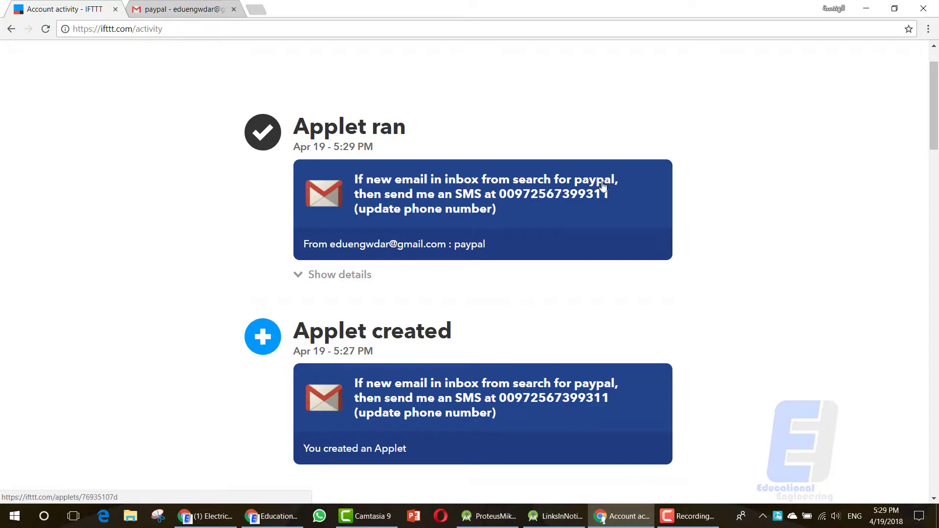
pyautogui.click(356, 211)
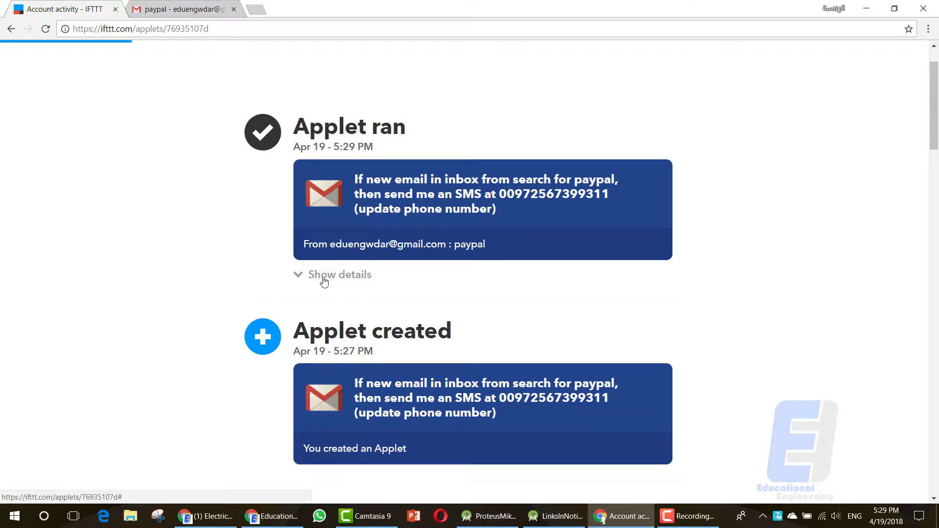
pyautogui.scroll(-10, 322, 283)
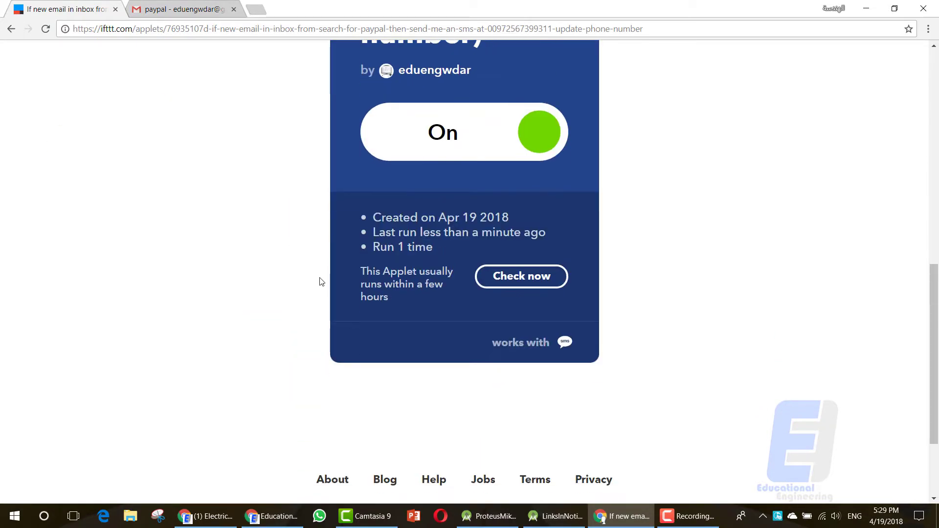
pyautogui.scroll(6, 293, 272)
pyautogui.scroll(4, 286, 267)
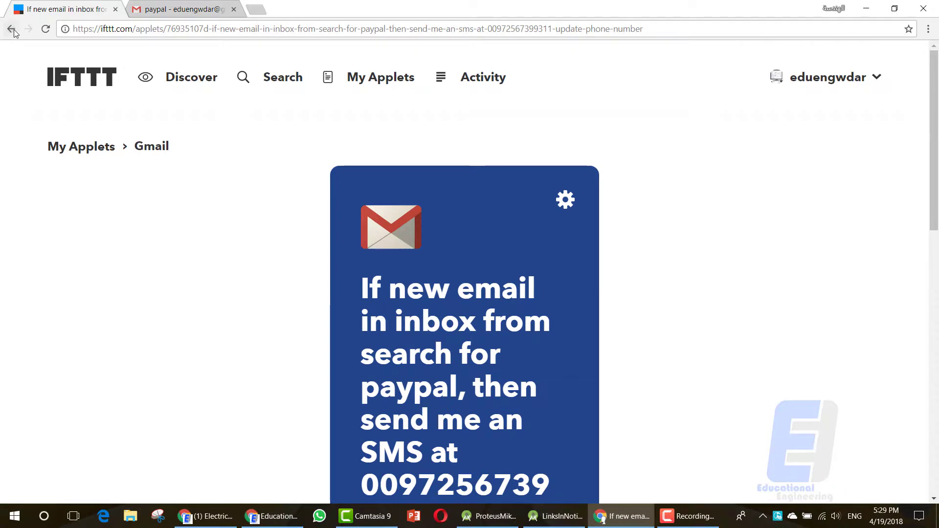
# Step: Return to the Activity log and compare the 'Applet ran' entry with the sent Gmail message
pyautogui.click(11, 28)
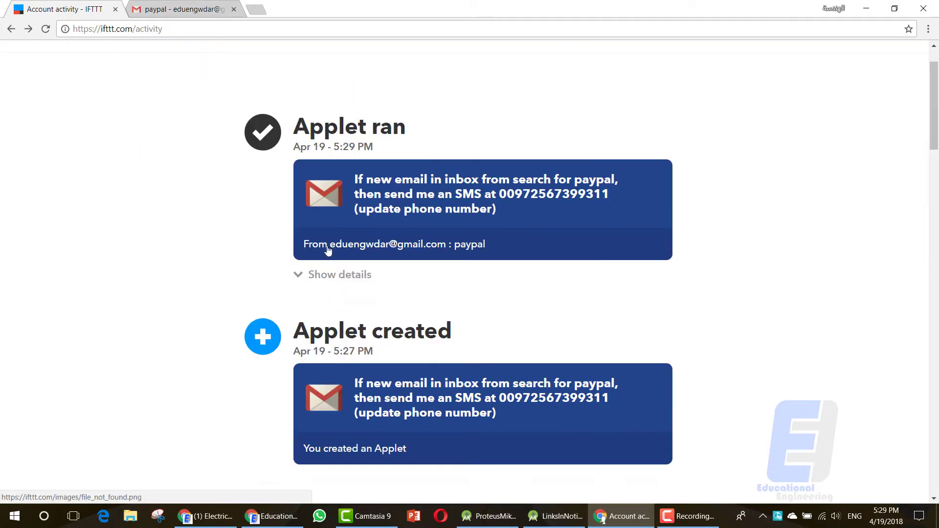
pyautogui.moveTo(294, 127); pyautogui.dragTo(391, 126)
pyautogui.click(176, 9)
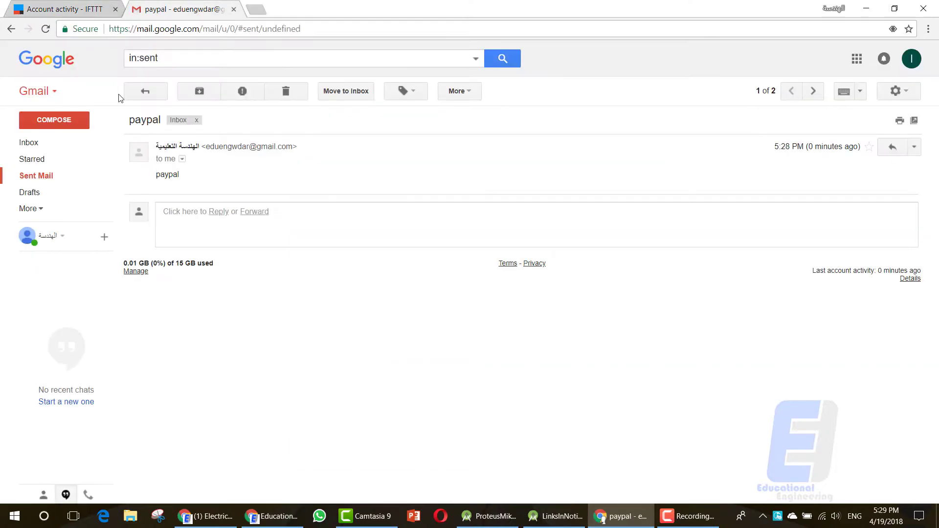
pyautogui.click(26, 5)
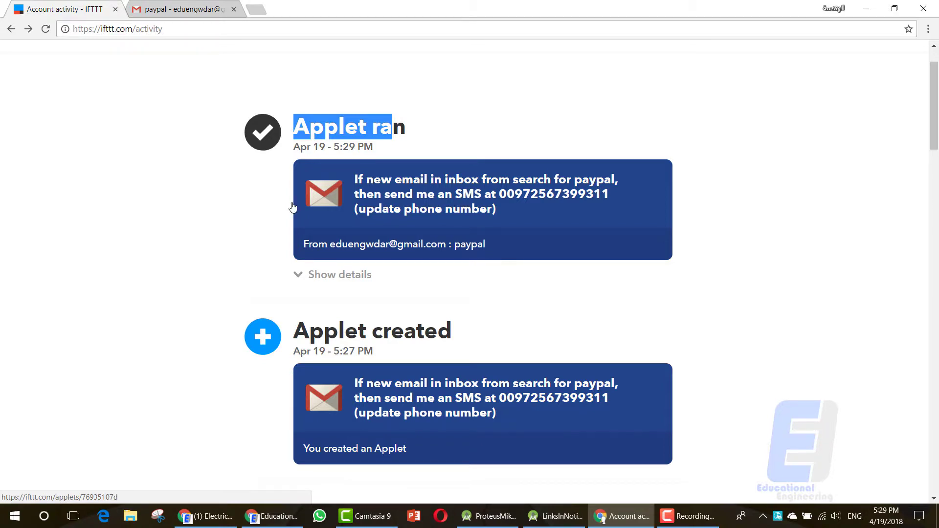
pyautogui.click(228, 201)
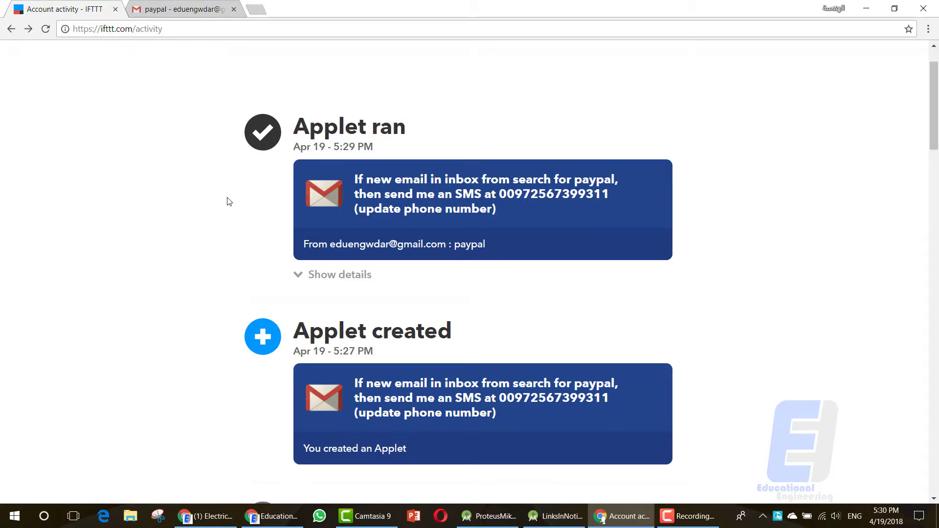